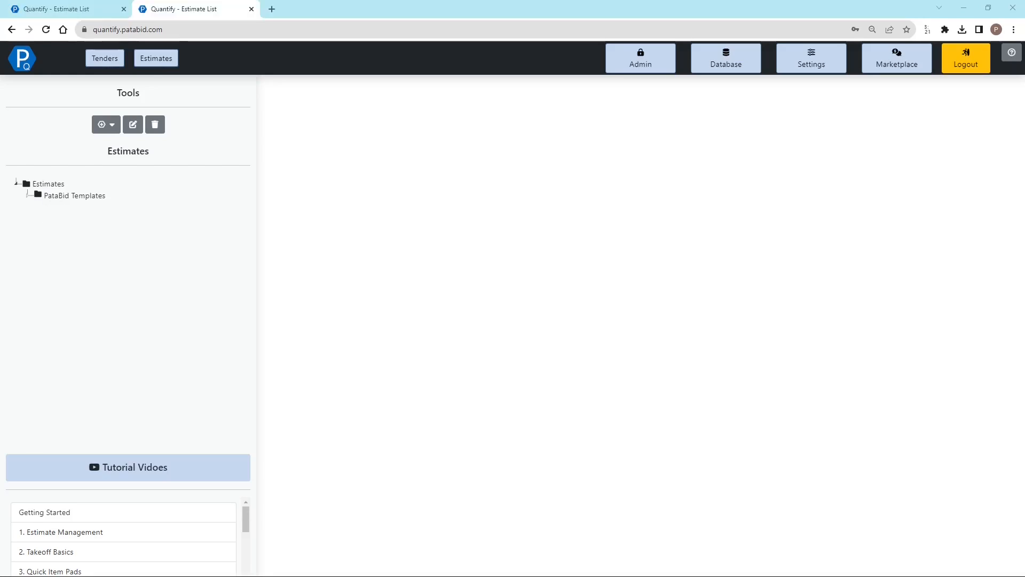
# Set City Electric Supply Products (Canada) as the default UPC code book in the database
pyautogui.click(721, 67)
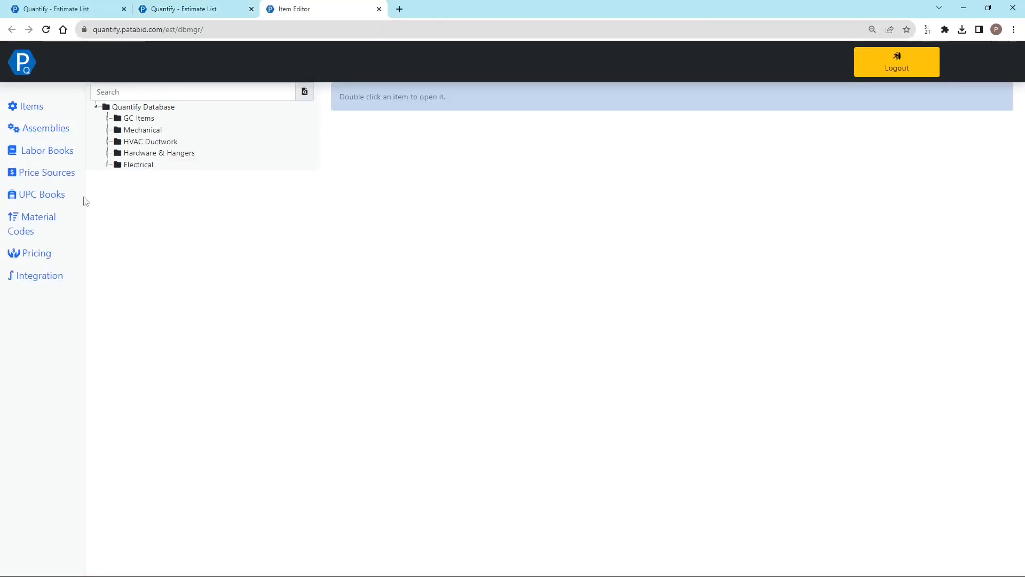
pyautogui.click(47, 197)
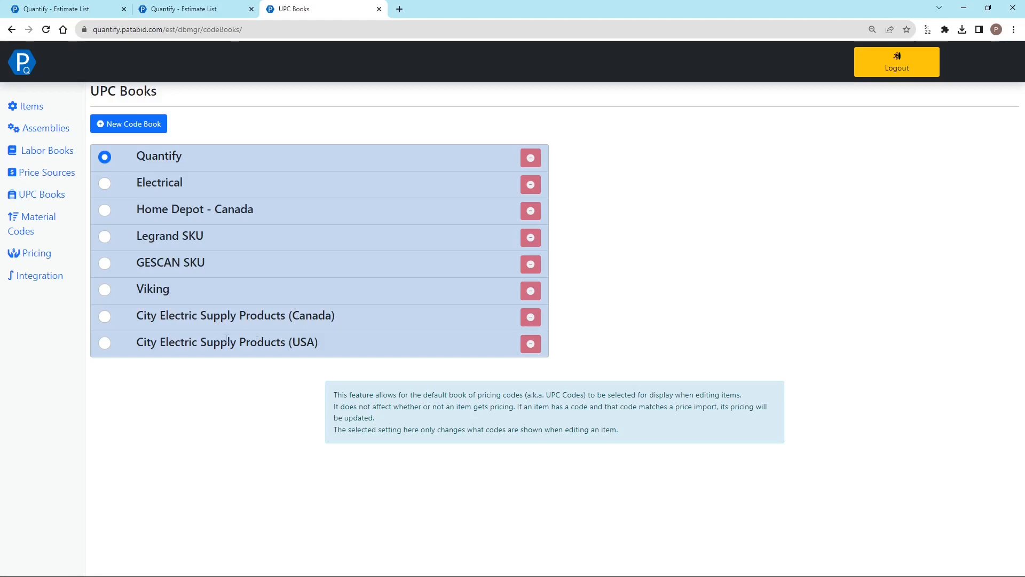
pyautogui.click(106, 318)
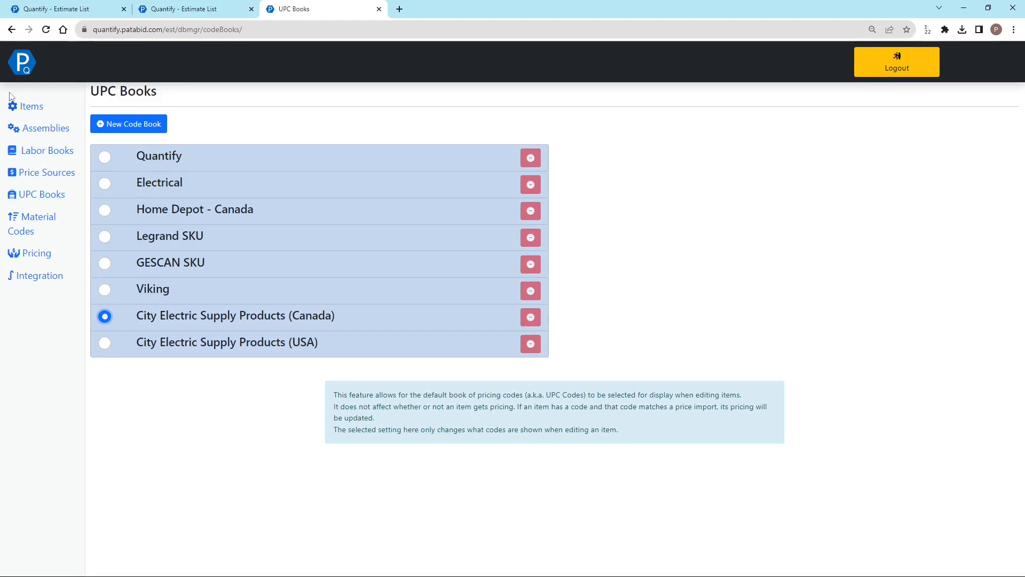
# Open the item Receptacles - 15A Duplex - Legrand - TR5262USBW from the Legrand receptacles under Electrical, Devices & Controls
pyautogui.click(32, 107)
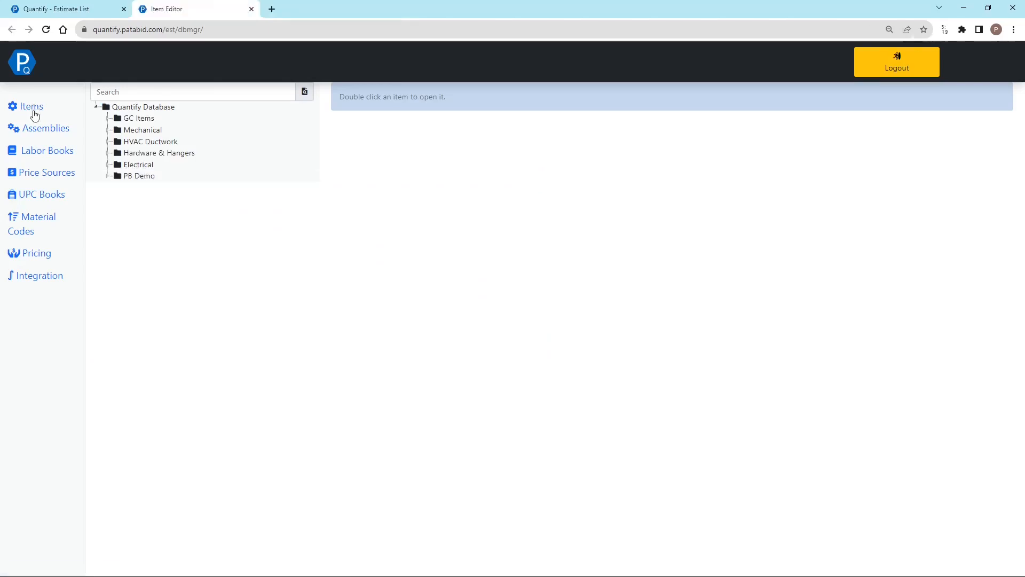
pyautogui.click(107, 165)
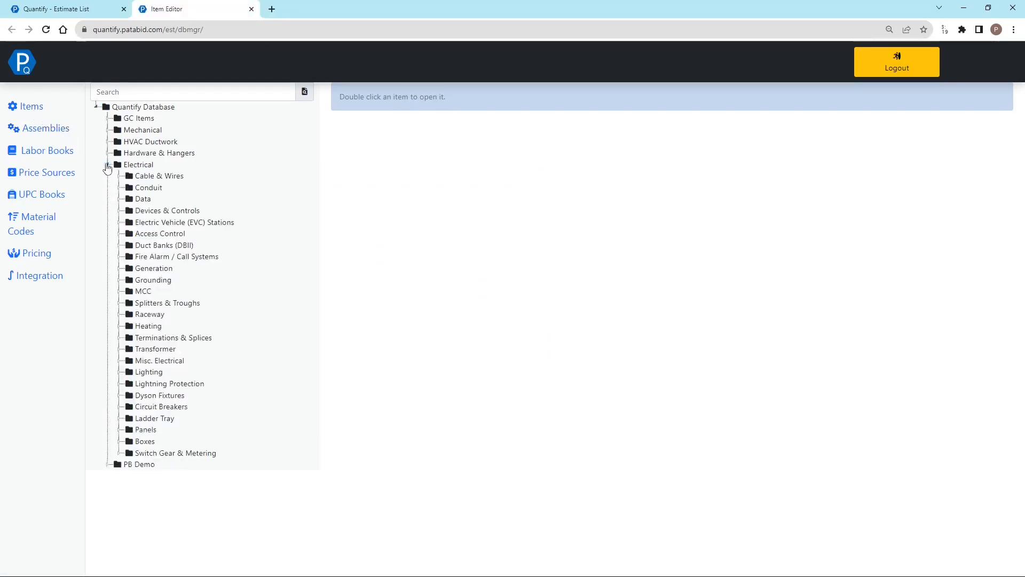
pyautogui.click(119, 210)
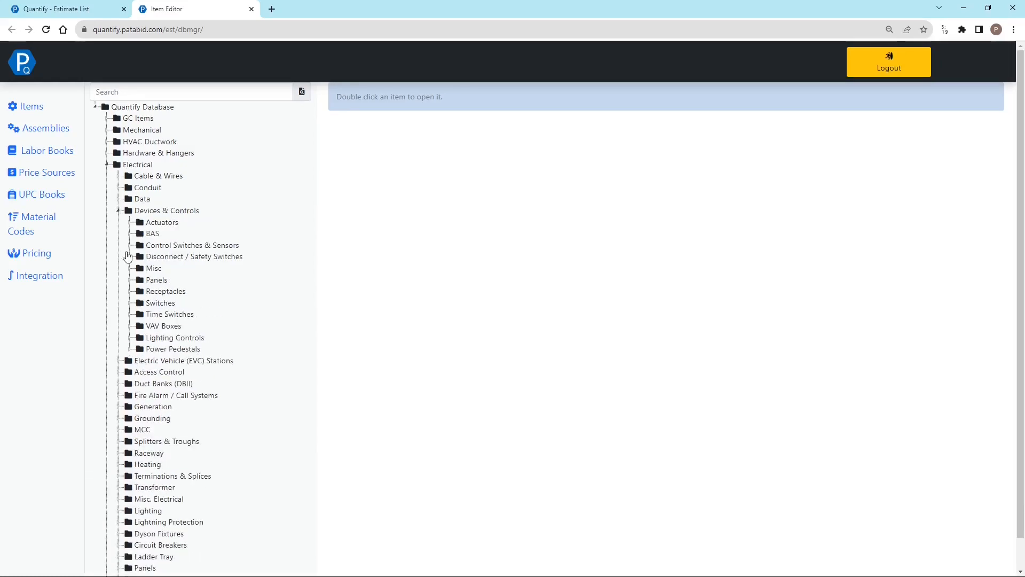
pyautogui.click(130, 292)
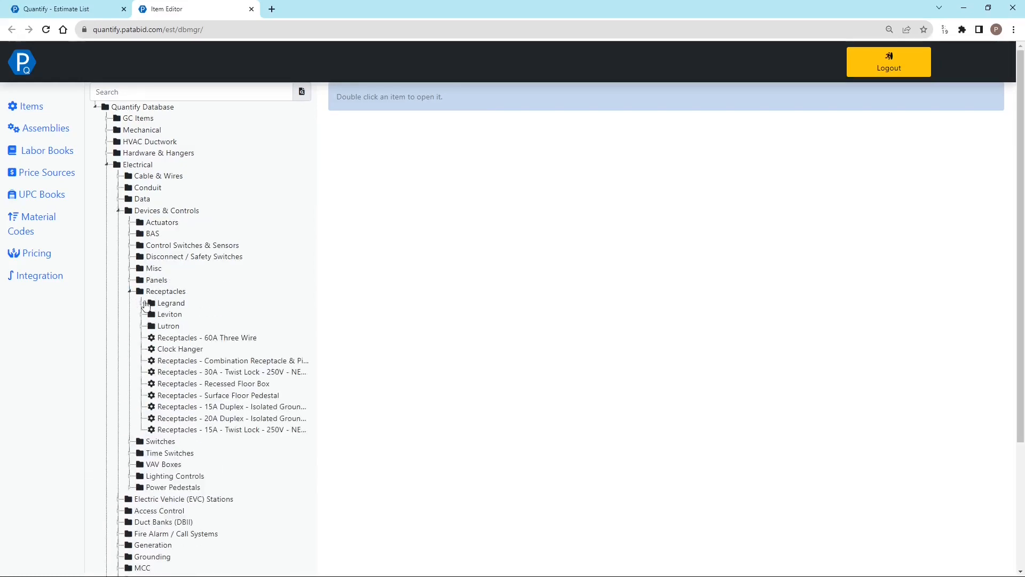
pyautogui.doubleClick(152, 305)
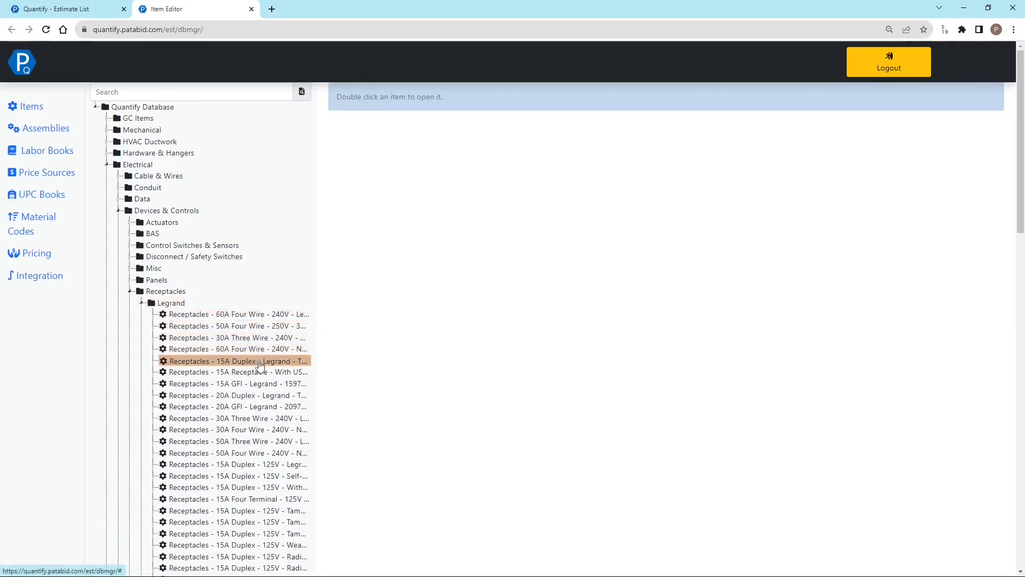
pyautogui.doubleClick(260, 362)
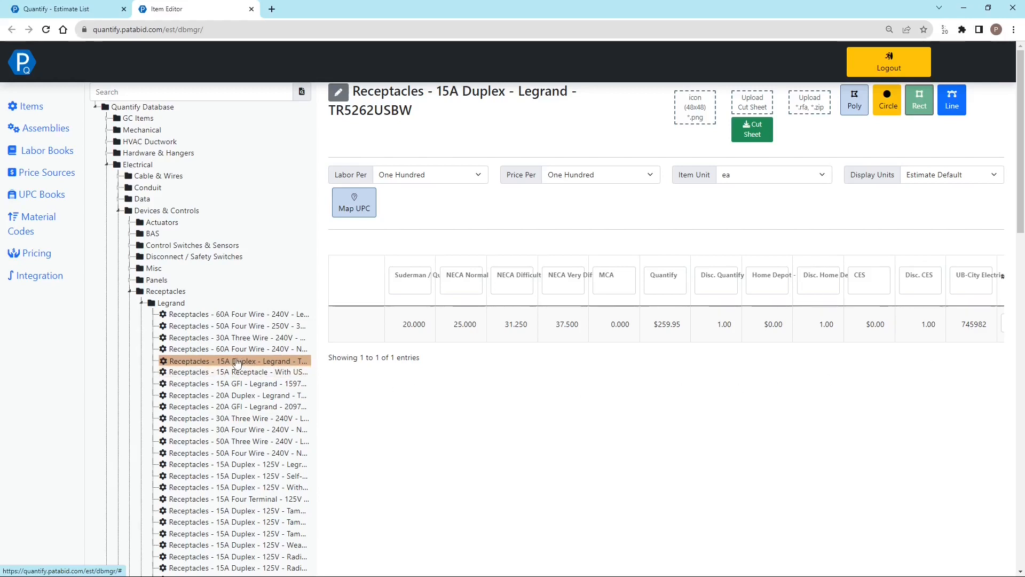
# Copy the Legrand 15A duplex receptacle into the PB Demo folder and open the copy
pyautogui.rightClick(202, 363)
pyautogui.click(199, 425)
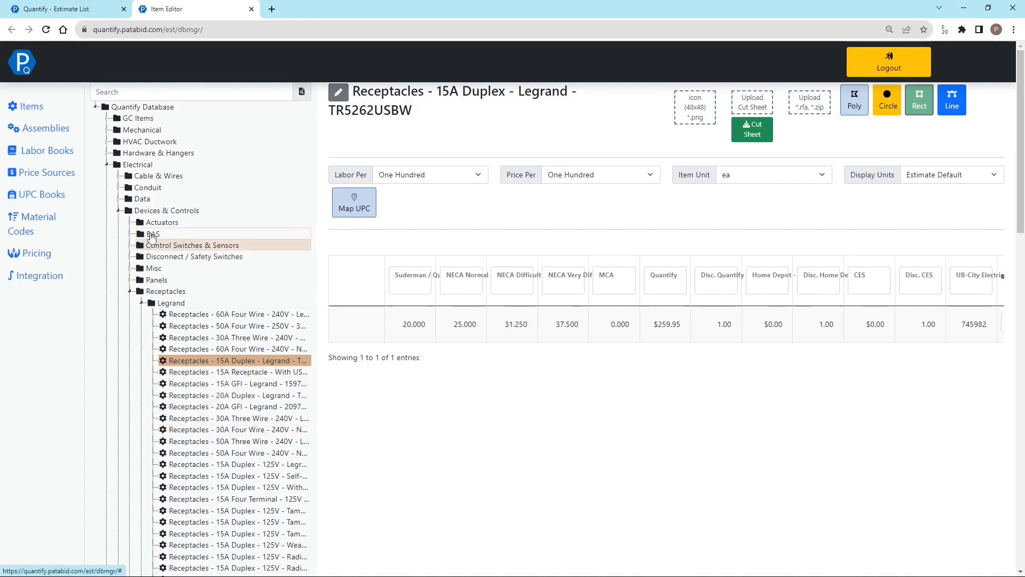
pyautogui.click(107, 165)
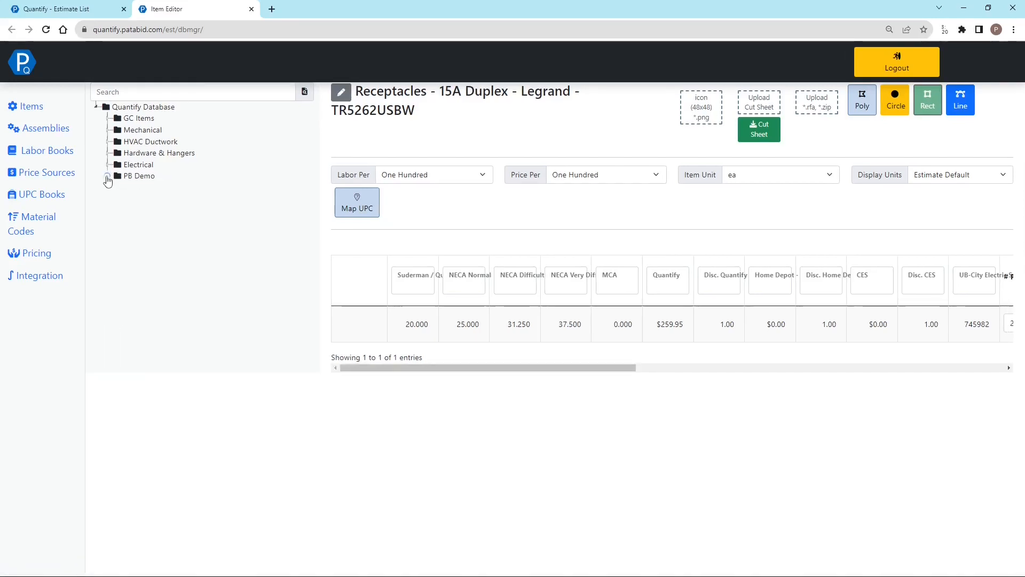
pyautogui.click(107, 176)
pyautogui.rightClick(133, 177)
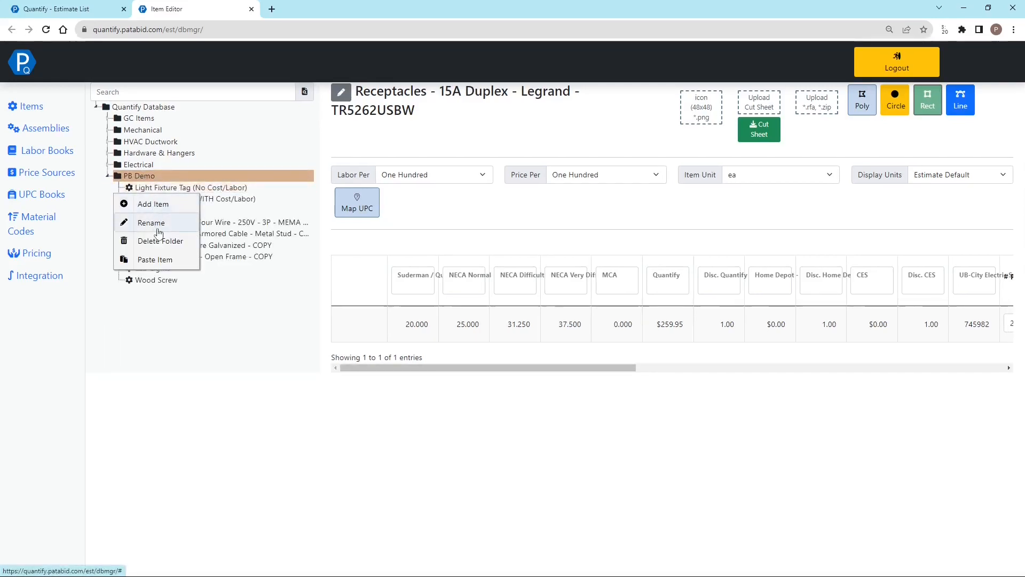
pyautogui.click(155, 260)
pyautogui.click(164, 295)
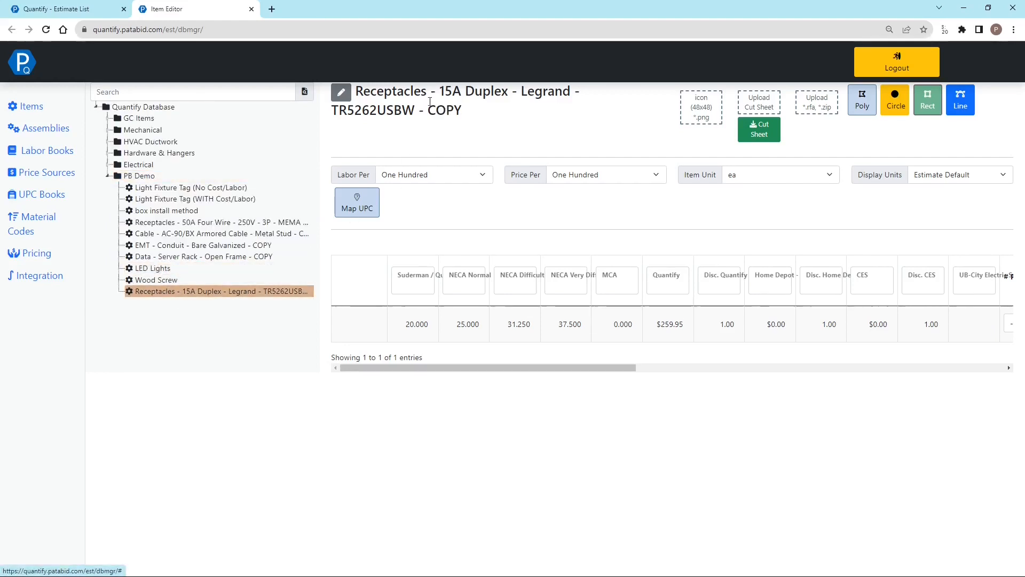
# Copy the catalog number TR5262USBW from the copied receptacle's name and open the item's UPC mapping
pyautogui.moveTo(425, 111); pyautogui.dragTo(466, 114)
pyautogui.click(486, 121)
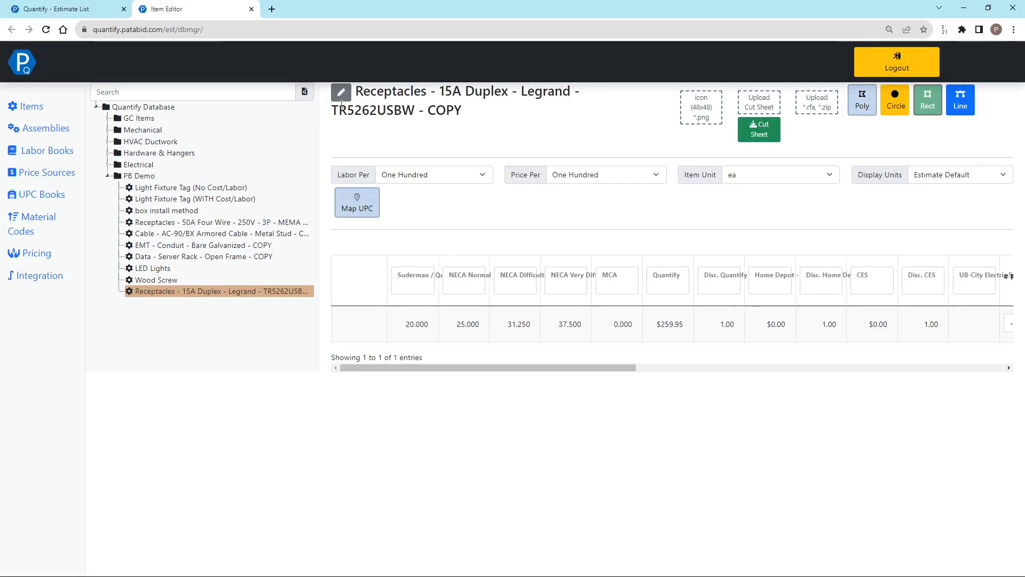
pyautogui.moveTo(331, 111); pyautogui.dragTo(412, 118)
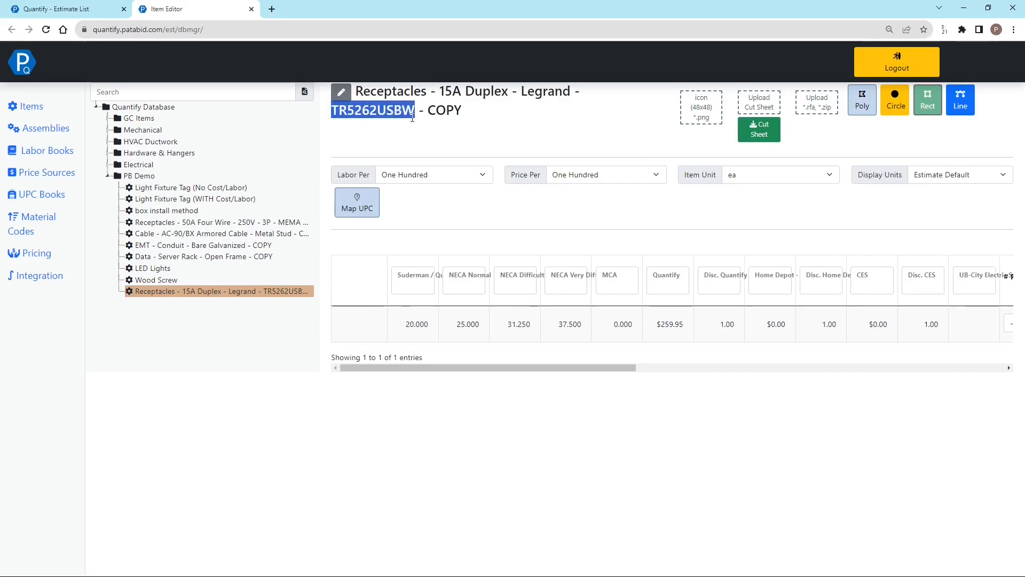
pyautogui.click(485, 127)
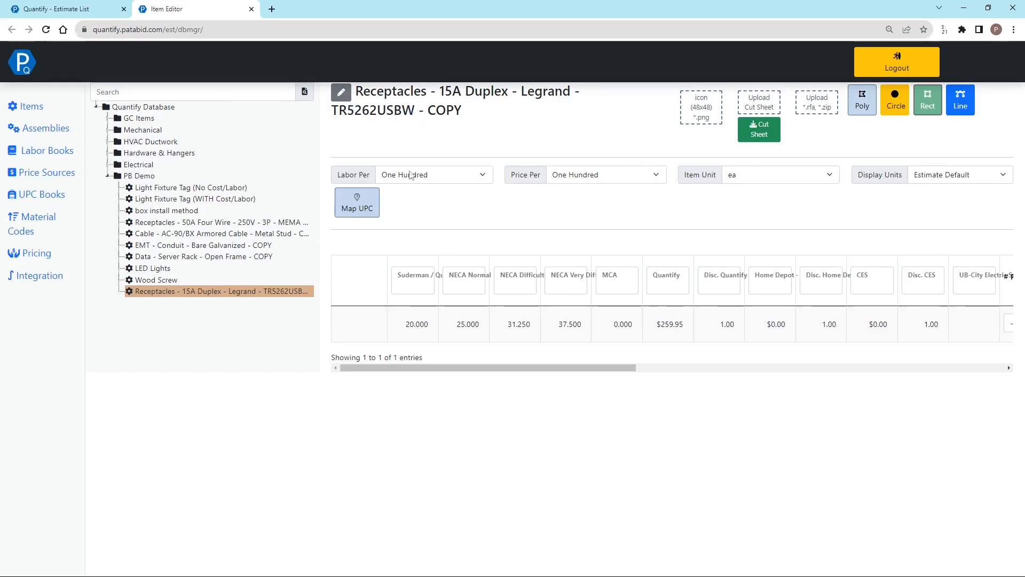
pyautogui.click(364, 215)
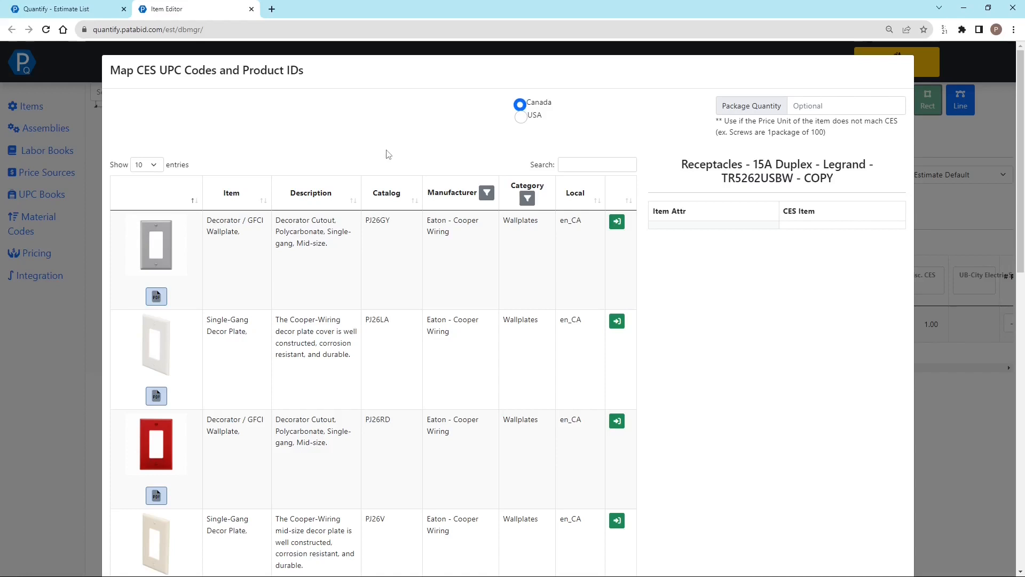
# Examine the CES product list, its entries-per-page options, and its manufacturer and category filters
pyautogui.click(157, 167)
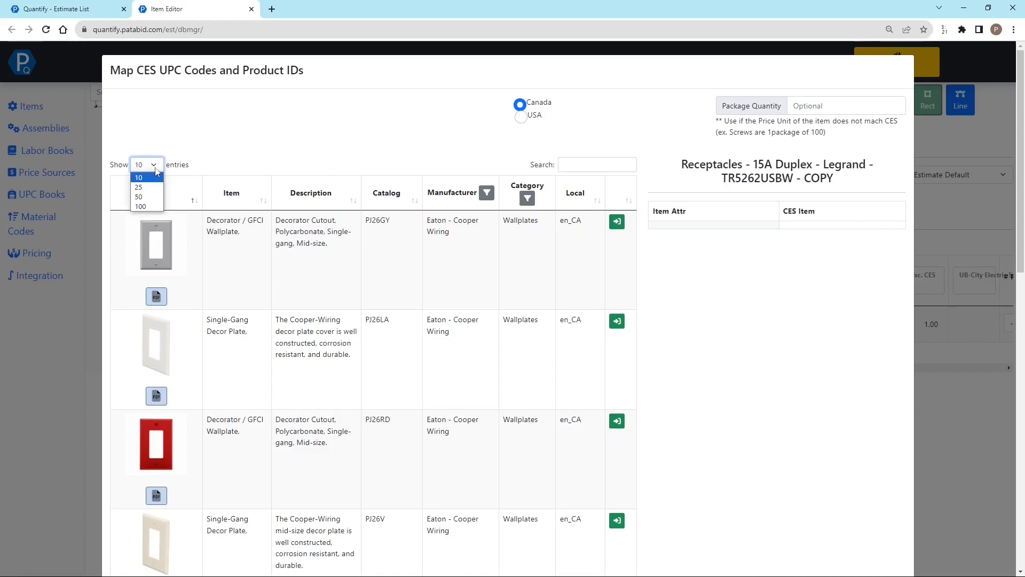
pyautogui.click(157, 170)
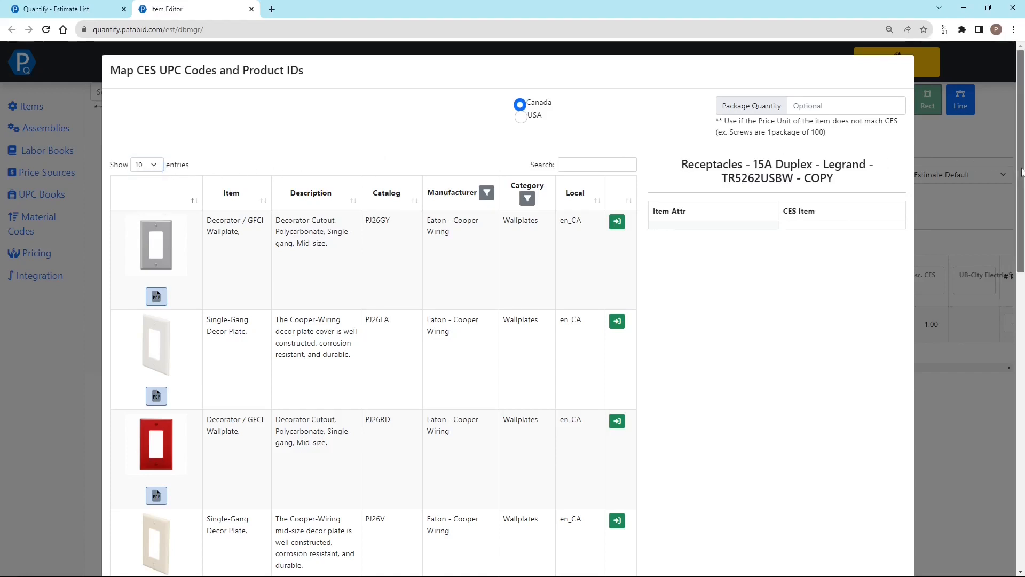
pyautogui.scroll(-15, 993, 166)
pyautogui.scroll(14, 1000, 165)
pyautogui.scroll(1, 1000, 165)
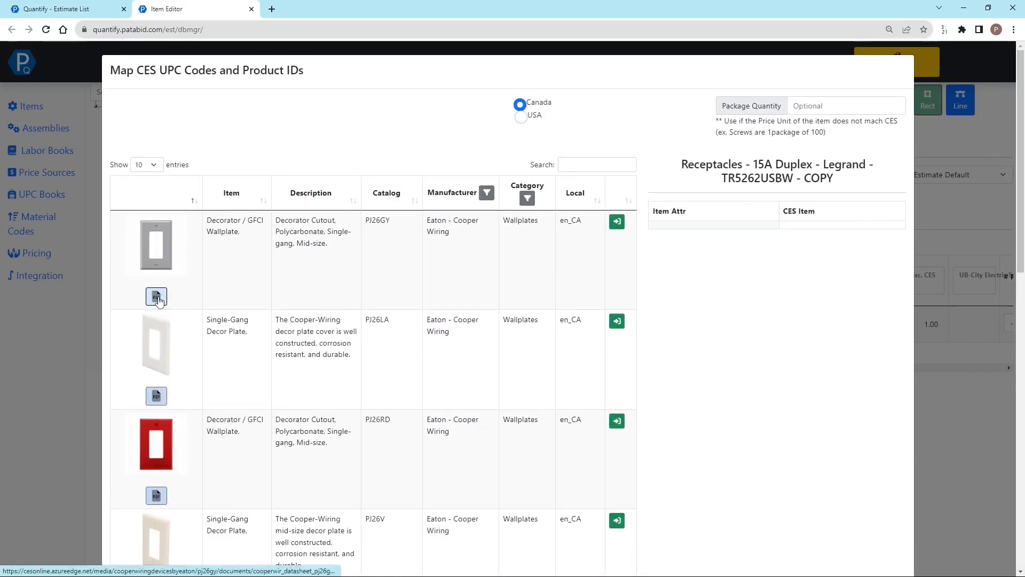
pyautogui.click(487, 193)
pyautogui.click(526, 185)
pyautogui.click(528, 198)
pyautogui.click(602, 186)
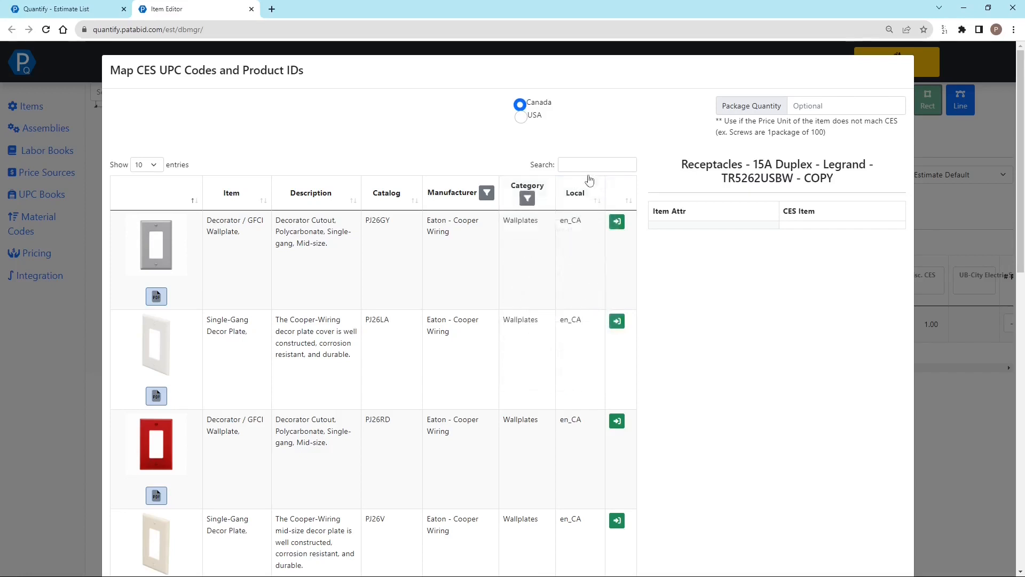
# Search the CES products for TR5262USBW, map the Fed Spec Grade USB Charger to the receptacle's attribute row, and save
pyautogui.click(581, 167)
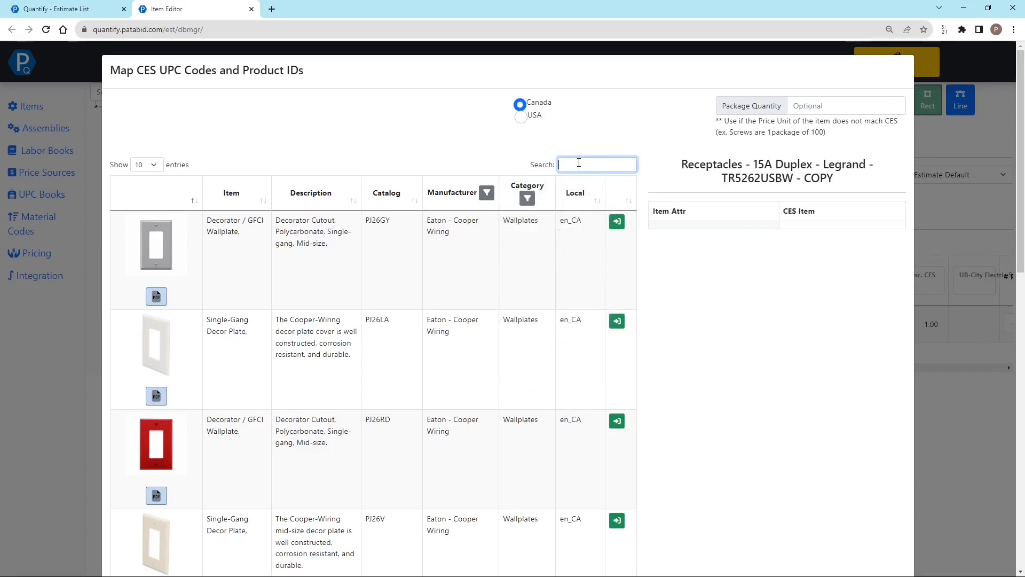
pyautogui.hotkey('ctrl', 'v')
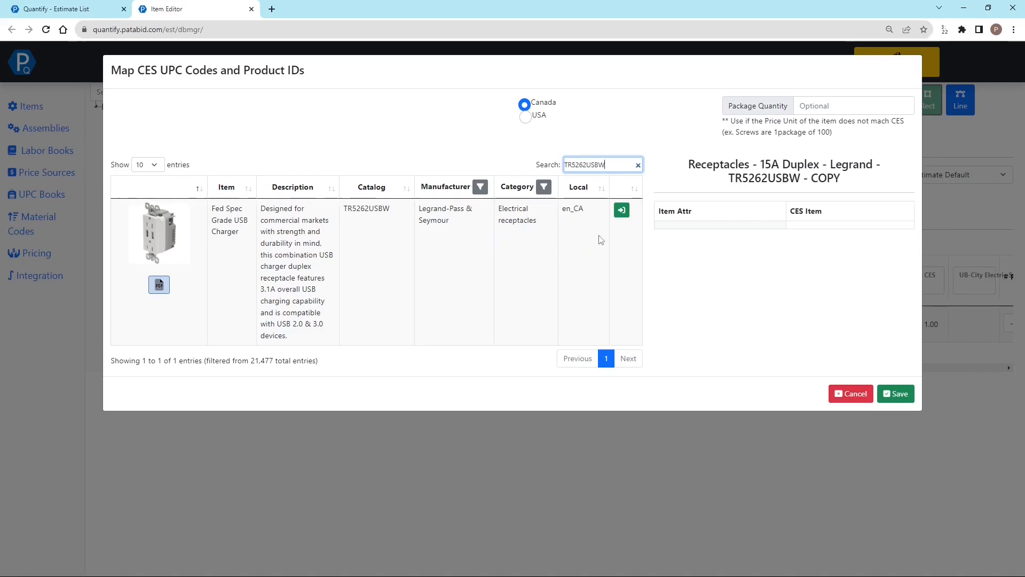
pyautogui.moveTo(665, 211); pyautogui.dragTo(695, 213)
pyautogui.moveTo(796, 213); pyautogui.dragTo(827, 215)
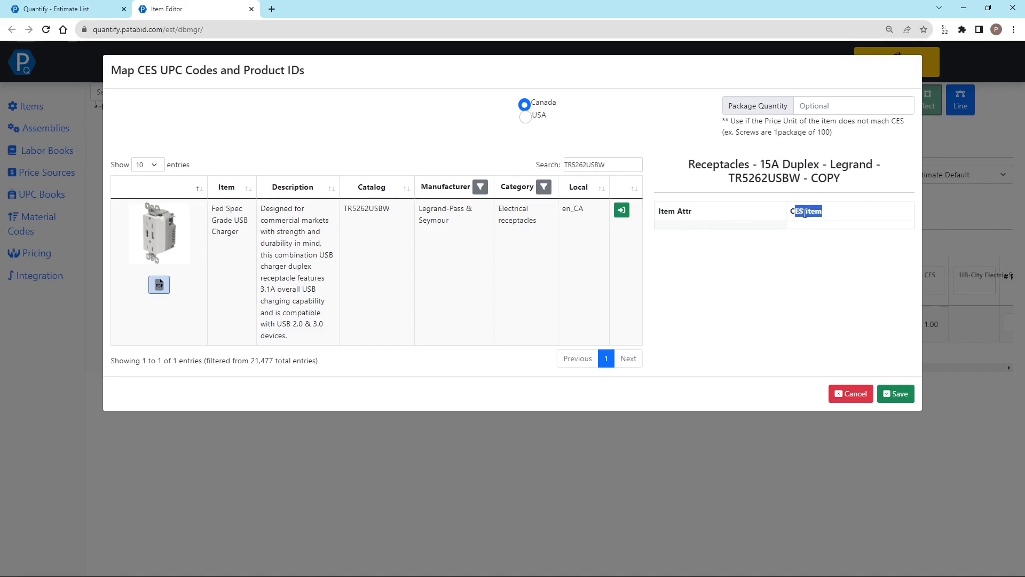
pyautogui.click(698, 217)
pyautogui.click(691, 226)
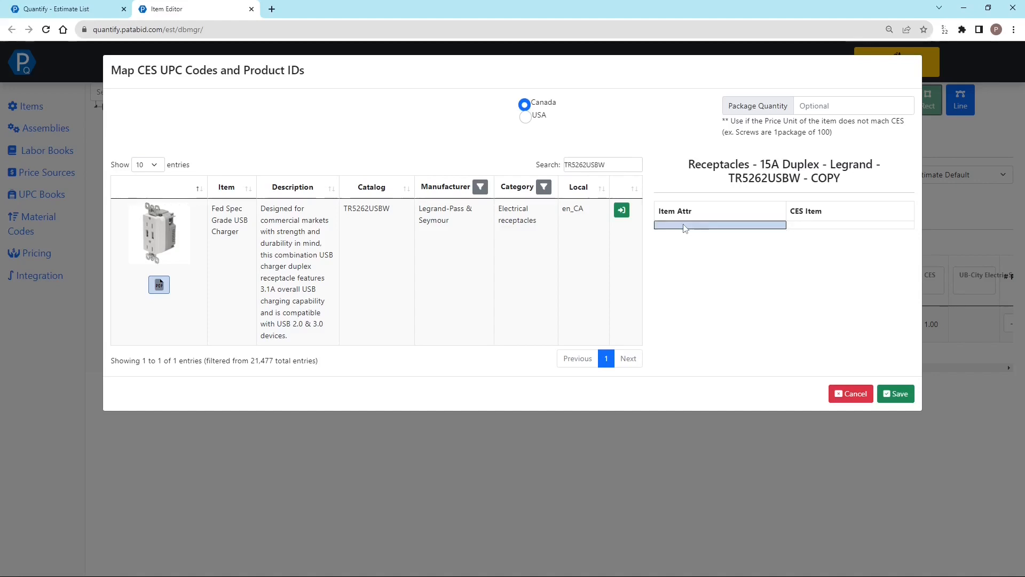
pyautogui.click(622, 212)
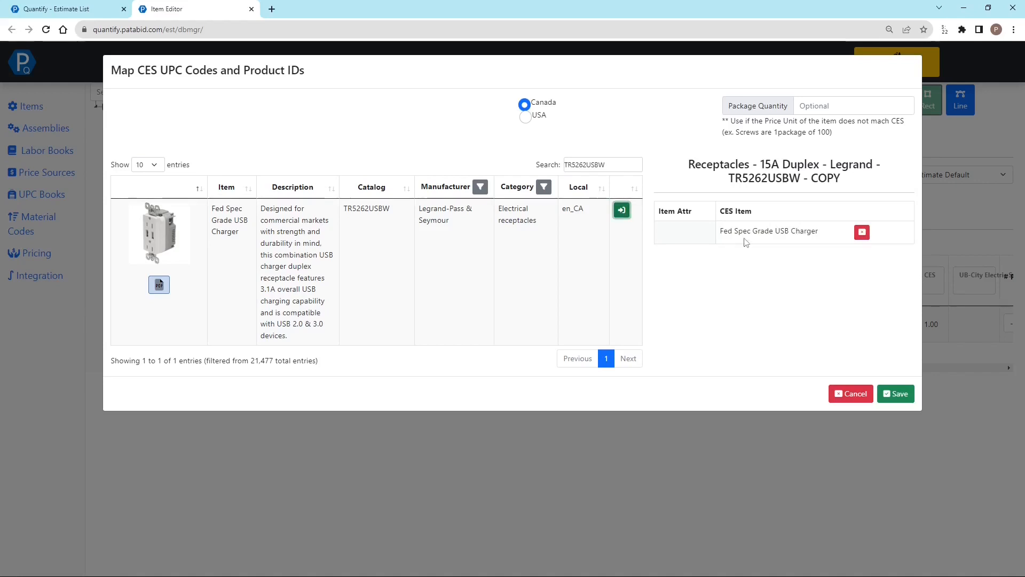
pyautogui.click(898, 393)
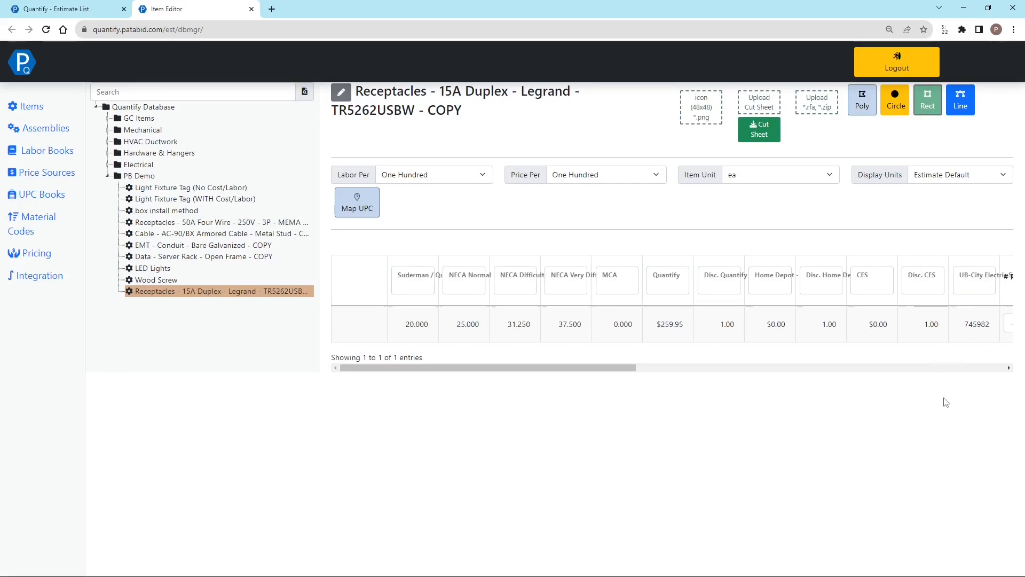
# Recheck the receptacle's UPC mapping without changing it, and compare the item with the Wood Screw's gauge and length variants
pyautogui.click(374, 210)
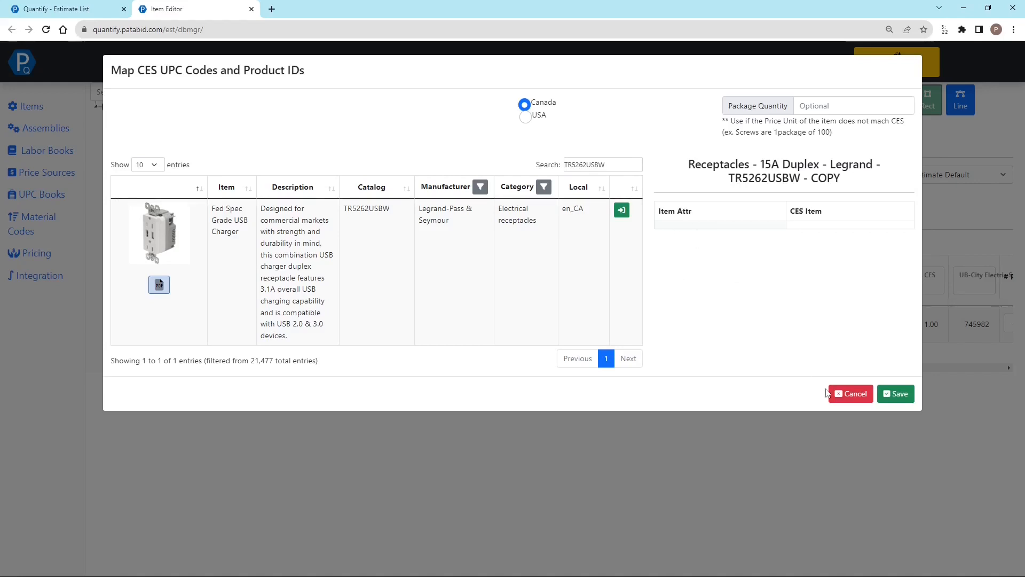
pyautogui.click(851, 394)
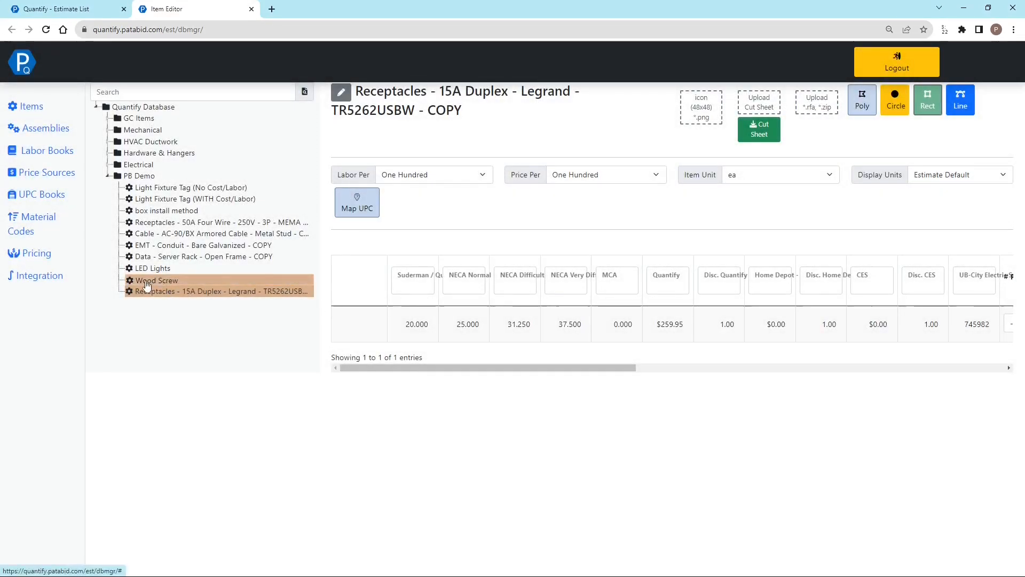
pyautogui.click(147, 282)
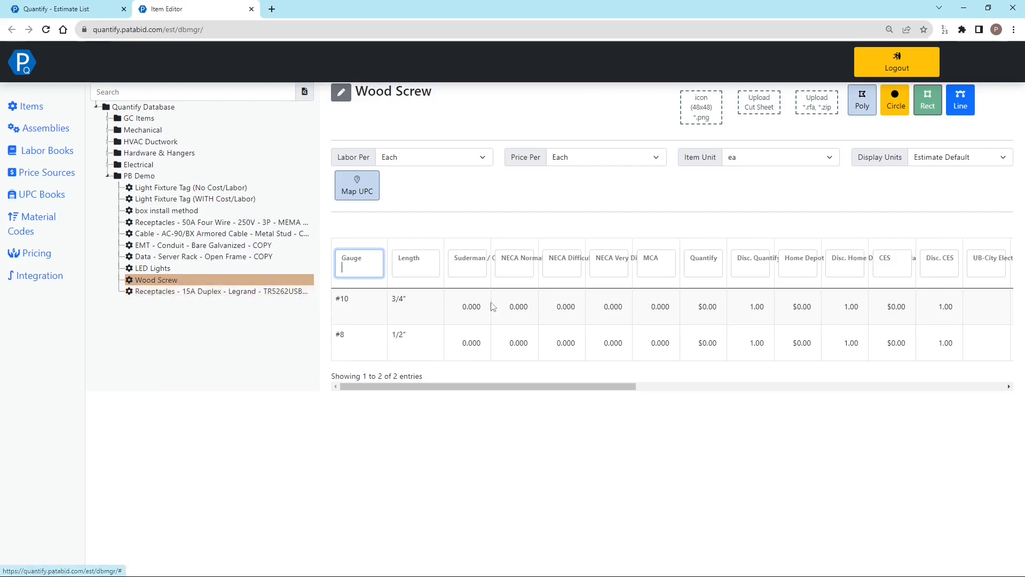
pyautogui.moveTo(336, 300); pyautogui.dragTo(404, 301)
pyautogui.moveTo(336, 333); pyautogui.dragTo(366, 339)
pyautogui.click(370, 340)
pyautogui.click(162, 291)
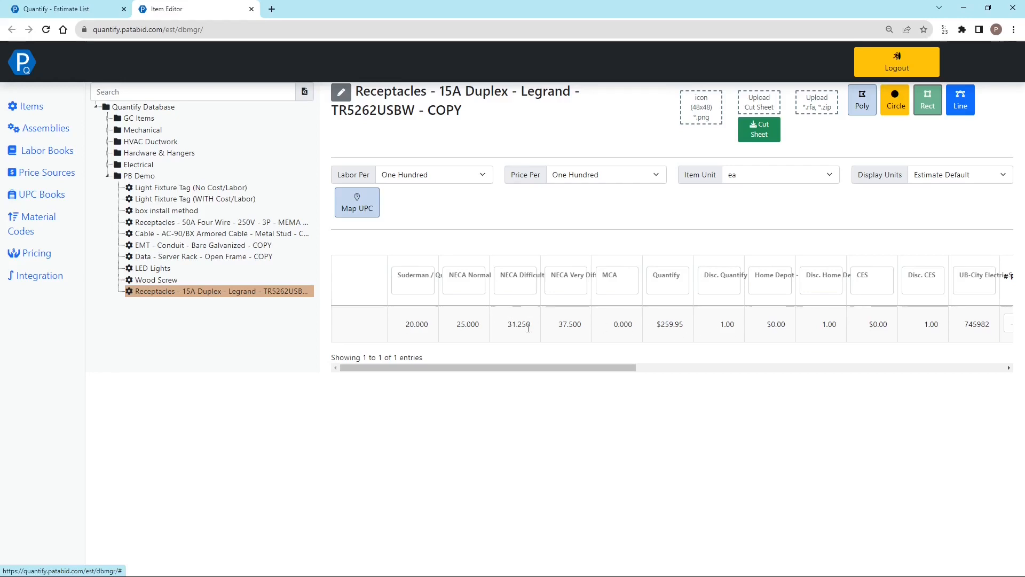
# Open the UPC mapping of the Wood Screw item and select its #8x1/2" attribute row
pyautogui.click(198, 280)
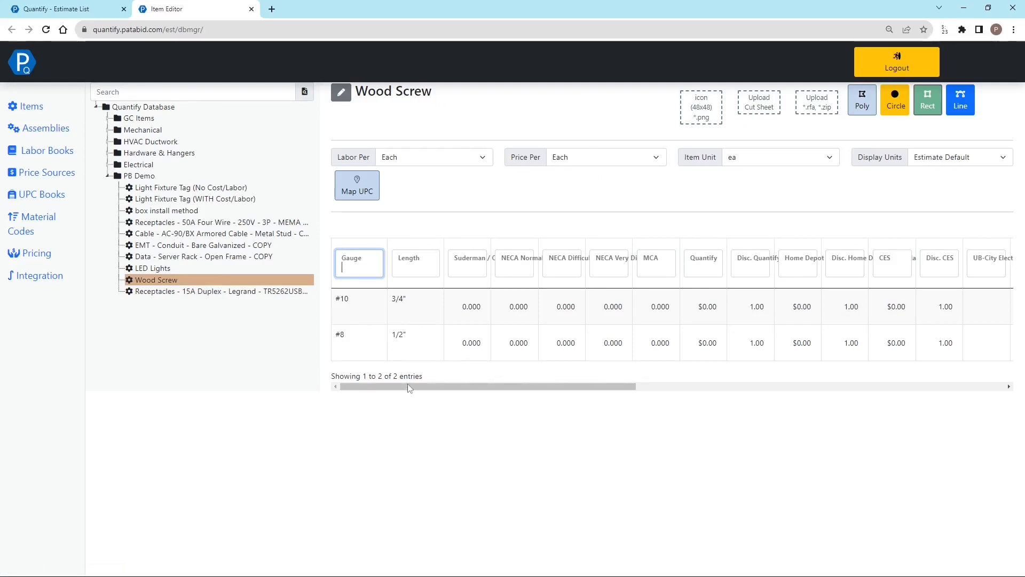
pyautogui.click(368, 198)
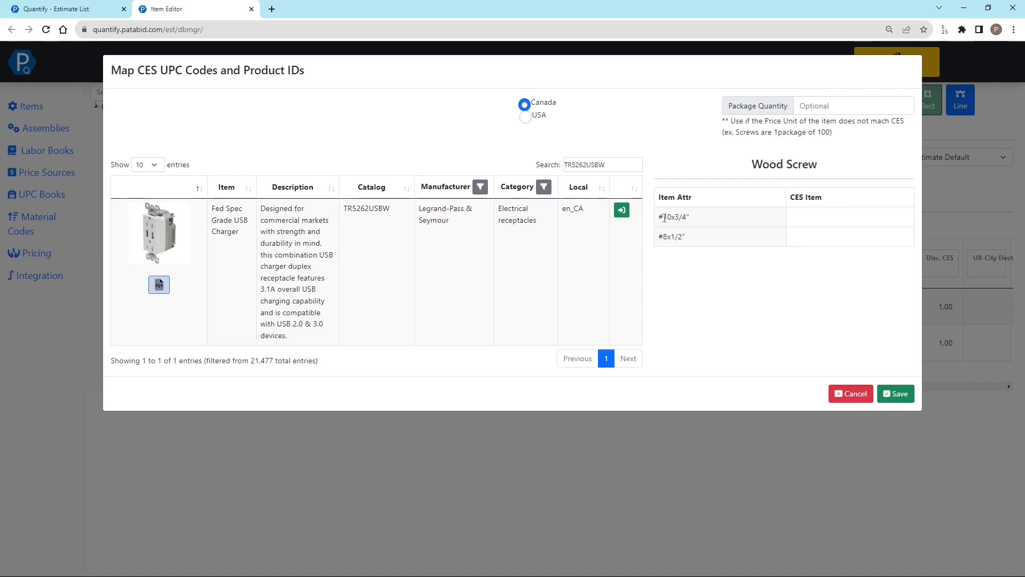
pyautogui.moveTo(690, 217); pyautogui.dragTo(668, 217)
pyautogui.click(694, 236)
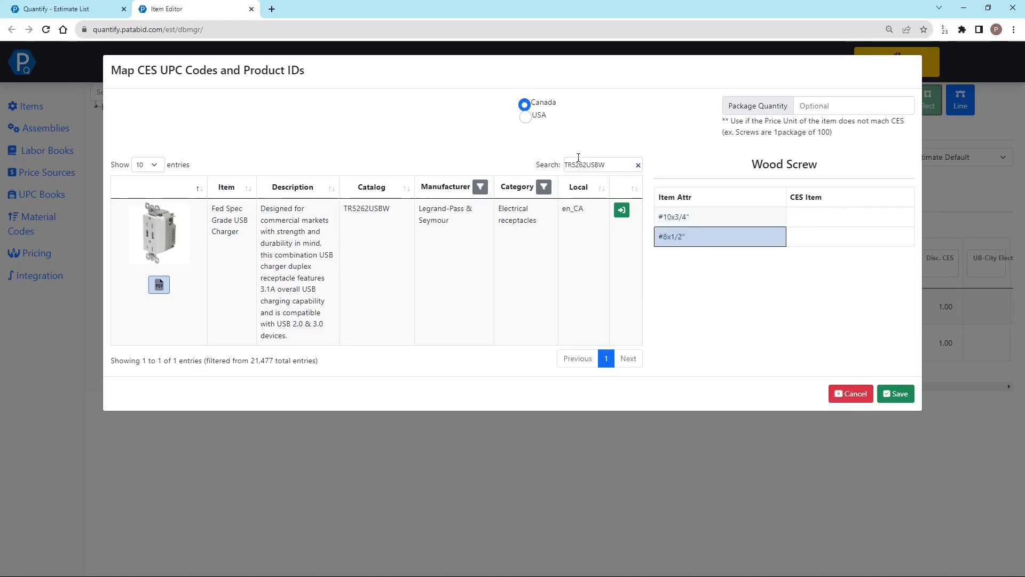
# Clear the product search and filter the CES products to the Wood screws category
pyautogui.click(639, 165)
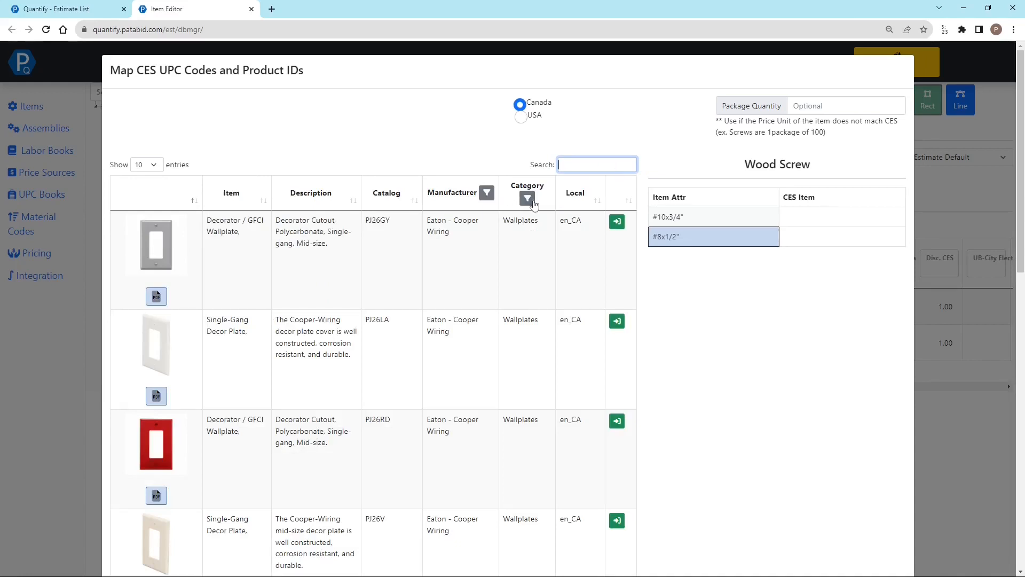
pyautogui.click(528, 199)
pyautogui.click(535, 205)
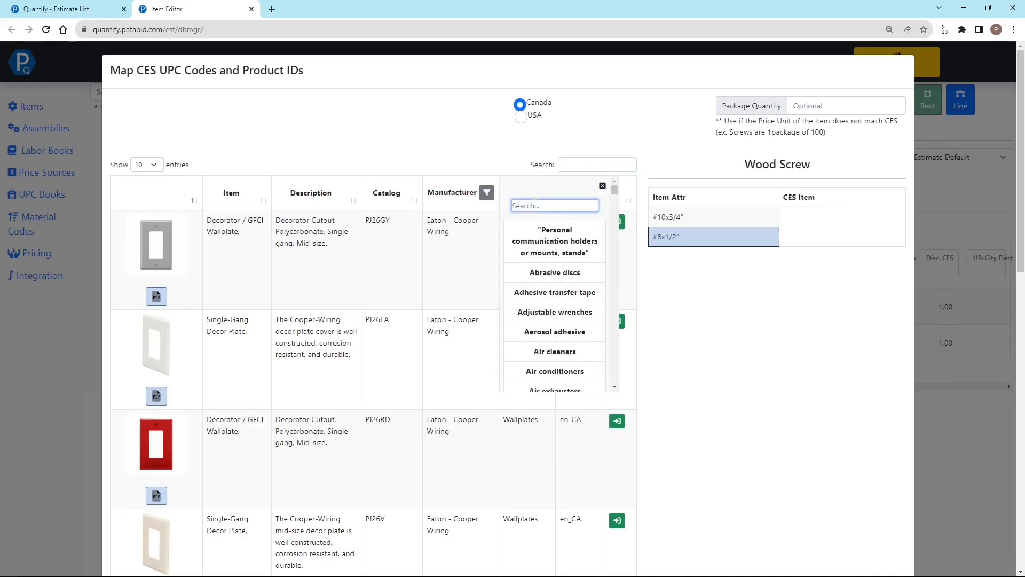
pyautogui.write('screw')
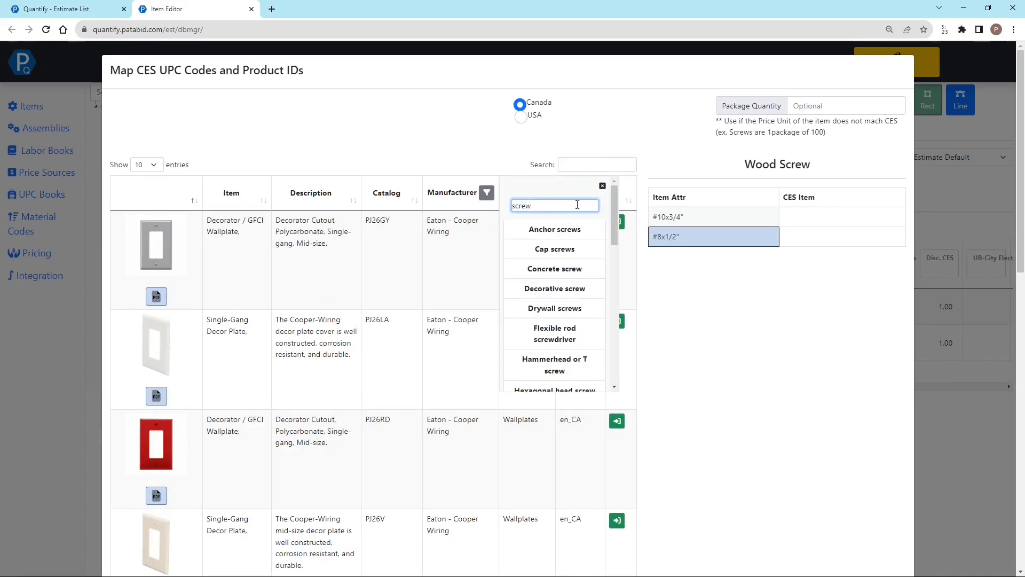
pyautogui.moveTo(614, 217); pyautogui.dragTo(614, 379)
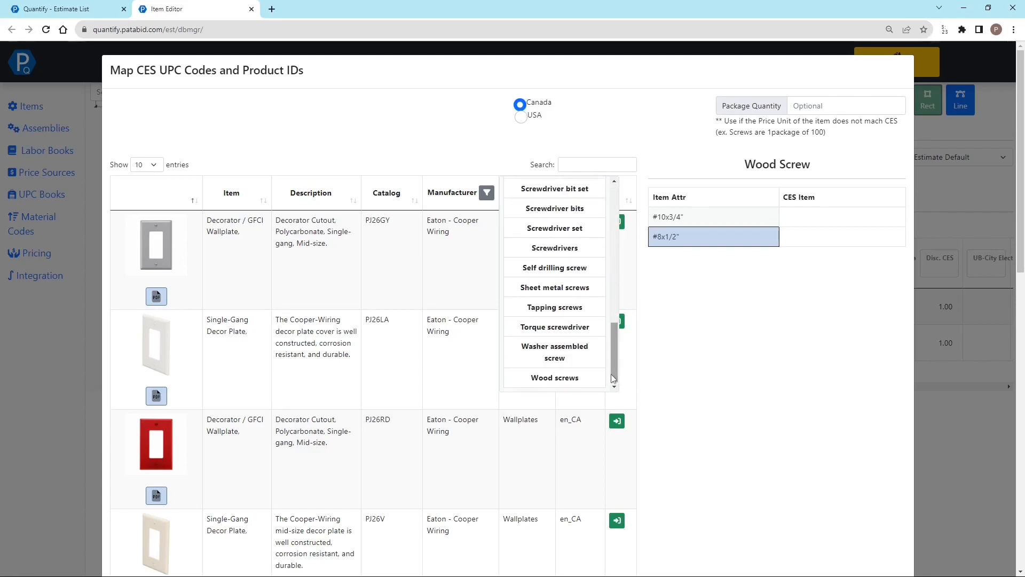
pyautogui.click(555, 378)
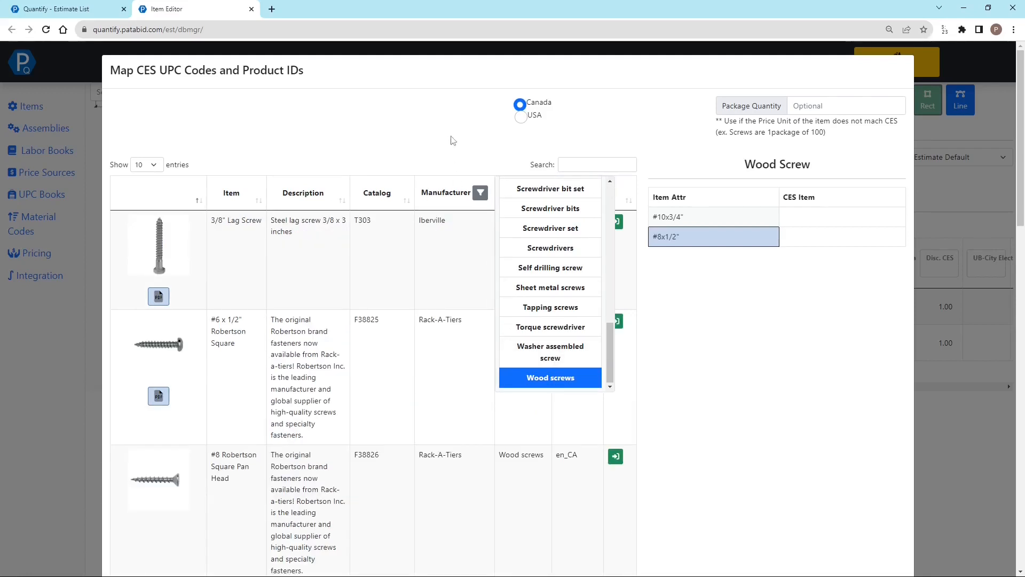
pyautogui.click(470, 135)
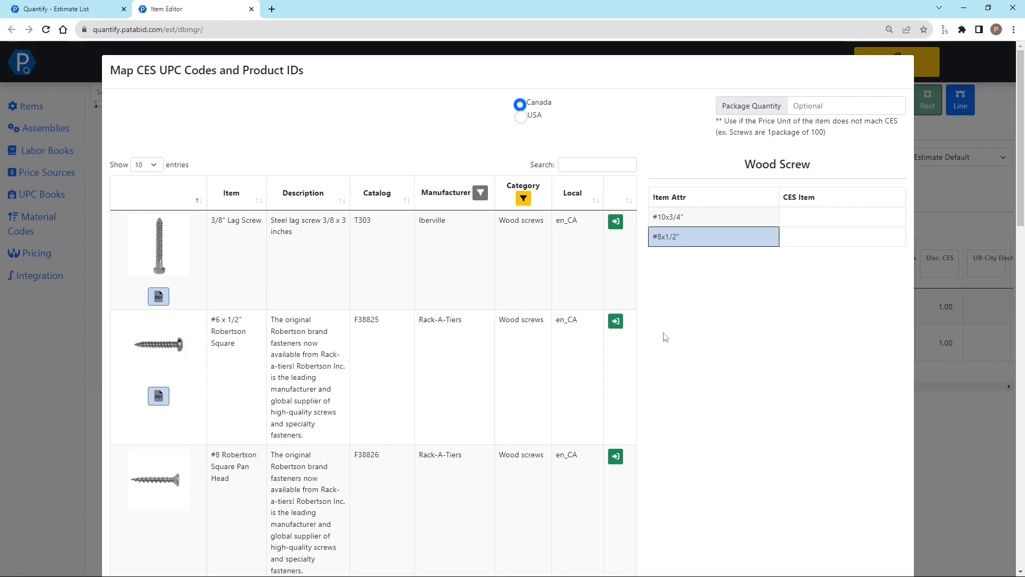
# Map 8 x 1/2 Flat Head Wood to #8x1/2" and 10 x 3/4 Flat Head Wood to #10x3/4", and save the mapping
pyautogui.scroll(-9, 686, 421)
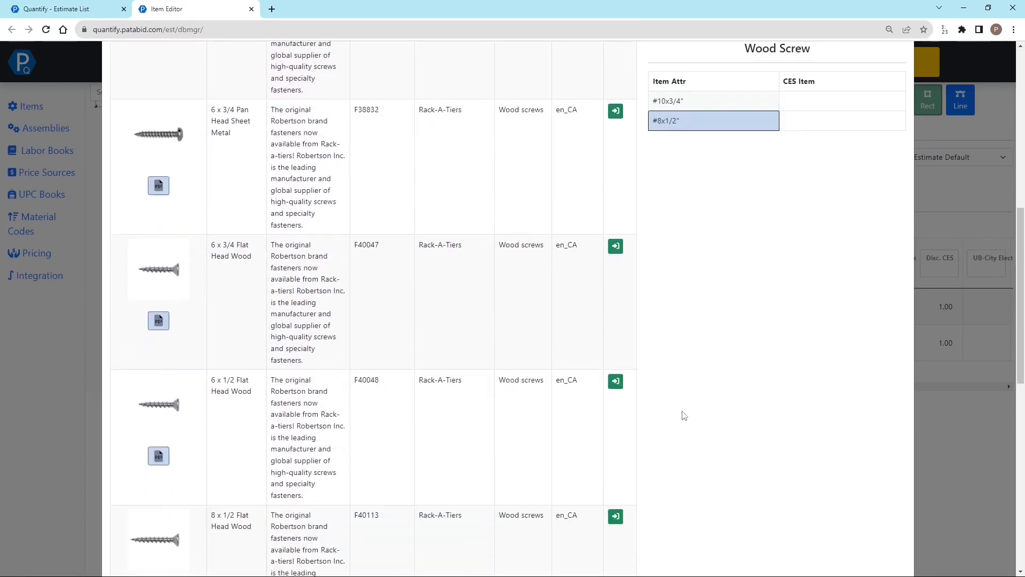
pyautogui.scroll(-5, 684, 416)
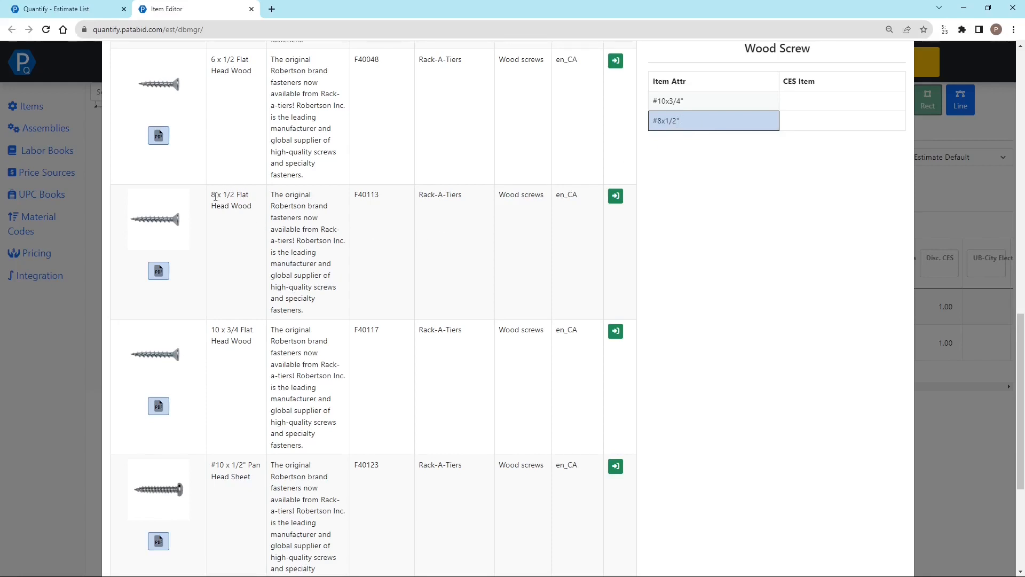
pyautogui.click(617, 198)
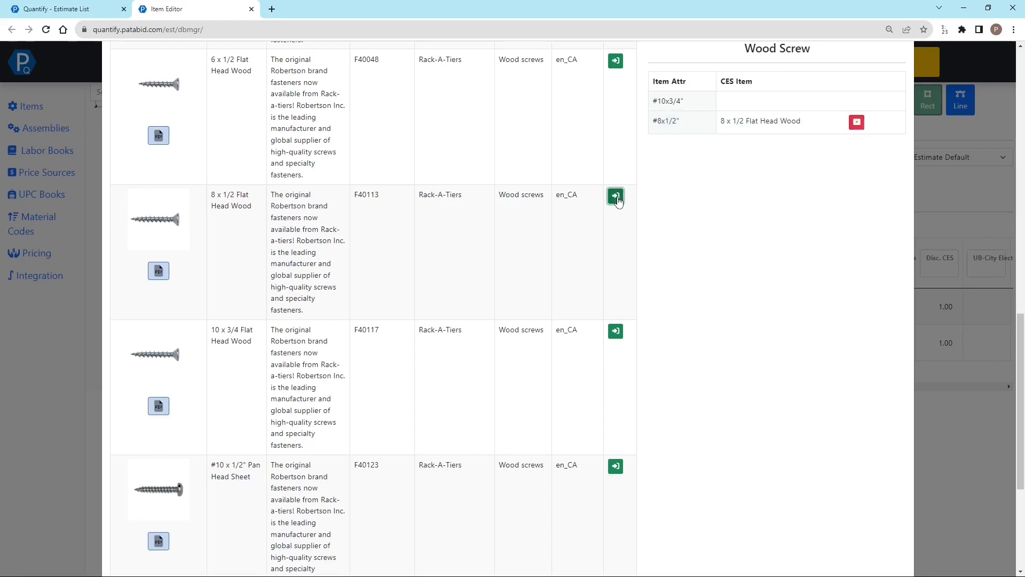
pyautogui.click(669, 102)
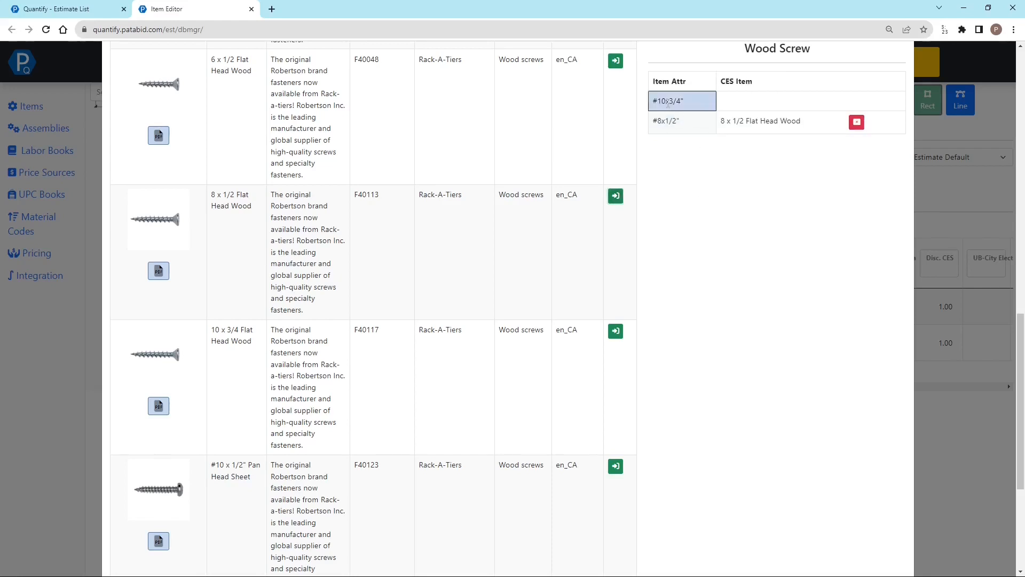
pyautogui.click(617, 333)
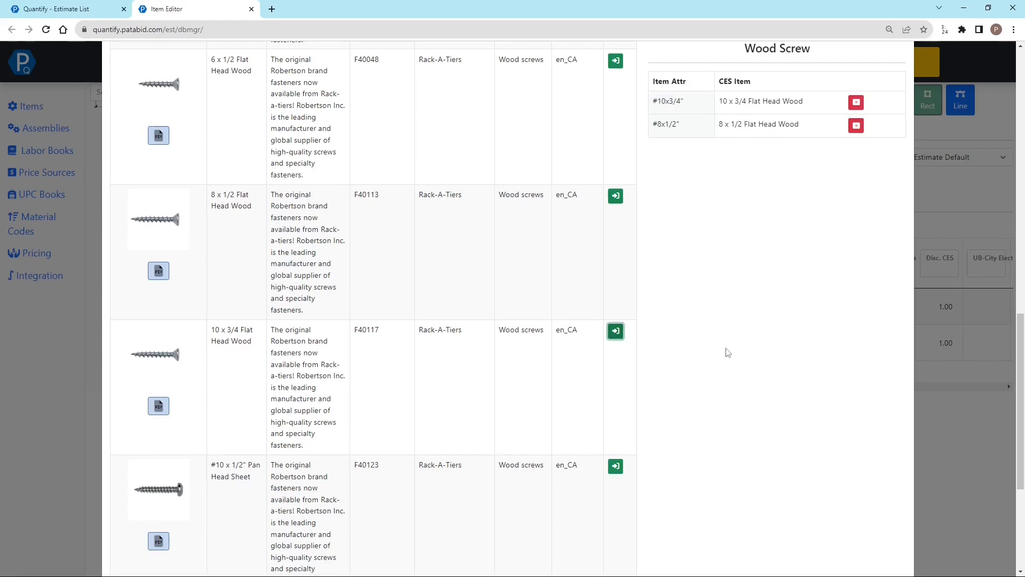
pyautogui.scroll(9, 728, 353)
pyautogui.moveTo(1021, 198); pyautogui.dragTo(1023, 446)
pyautogui.click(888, 545)
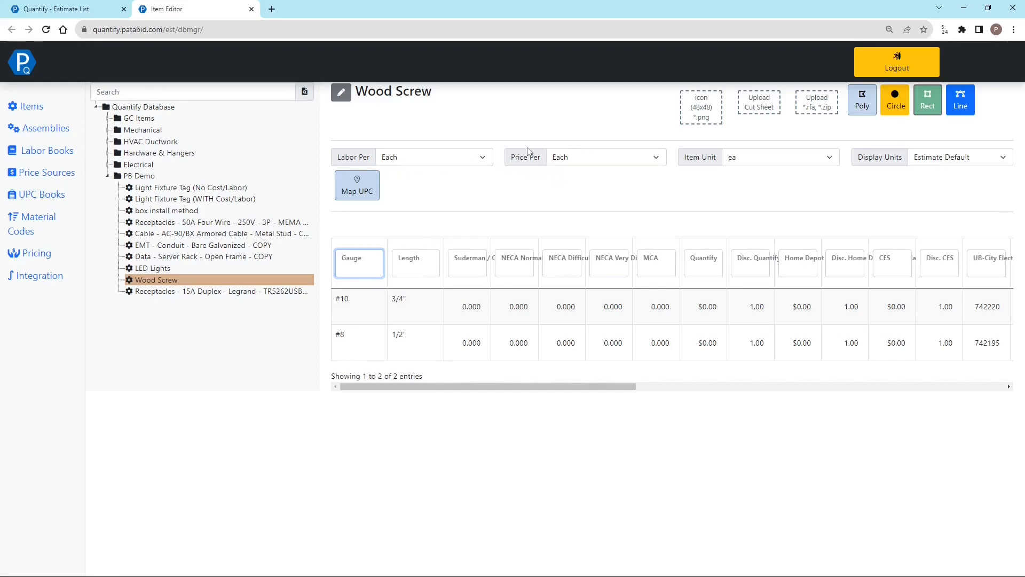
# Reopen the Wood Screw's UPC mapping, copy catalog number F40113 of the 8 x 1/2 Flat Head Wood, and open its datasheet
pyautogui.click(347, 190)
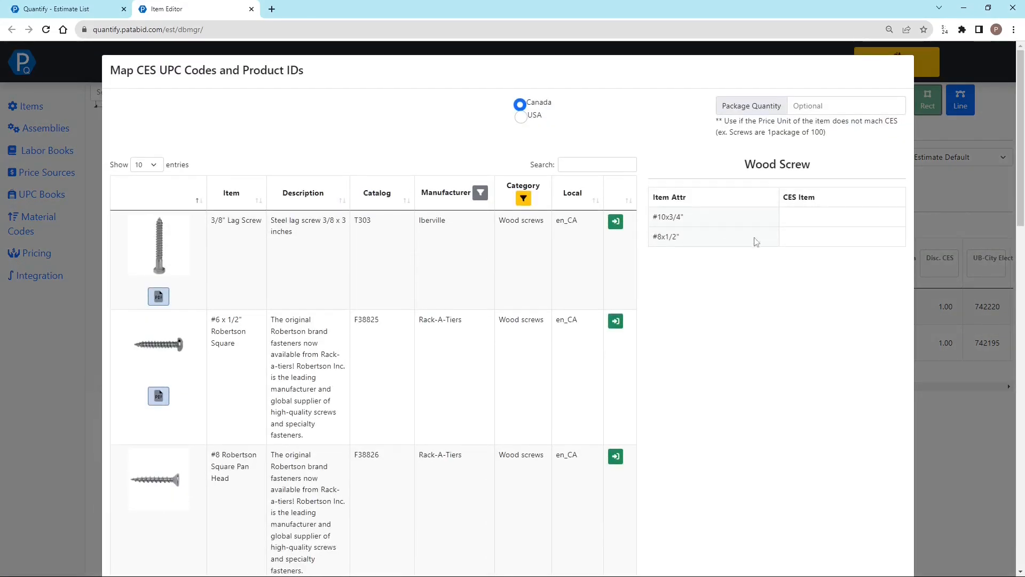
pyautogui.scroll(-15, 683, 271)
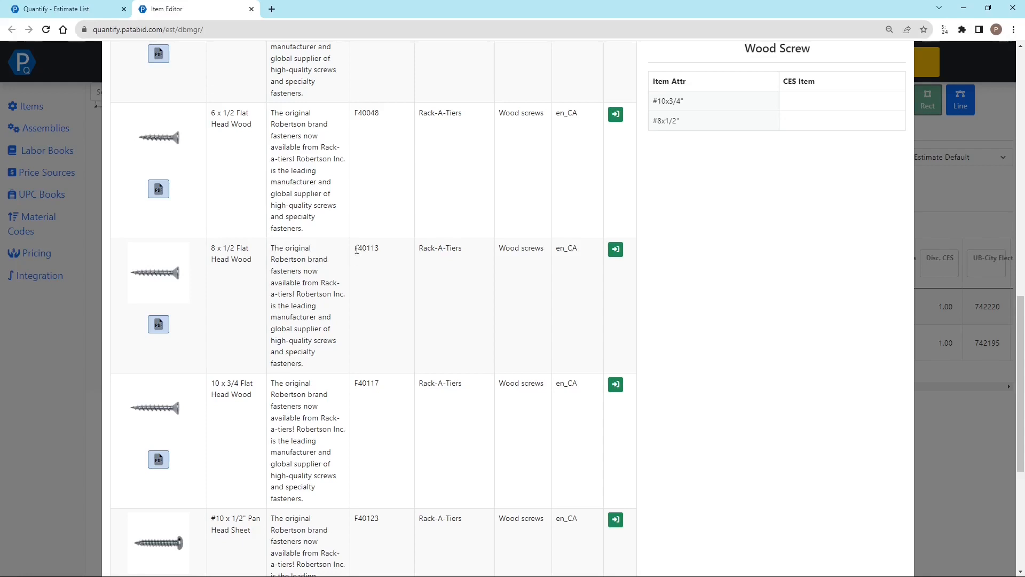
pyautogui.moveTo(1021, 374); pyautogui.dragTo(1009, 148)
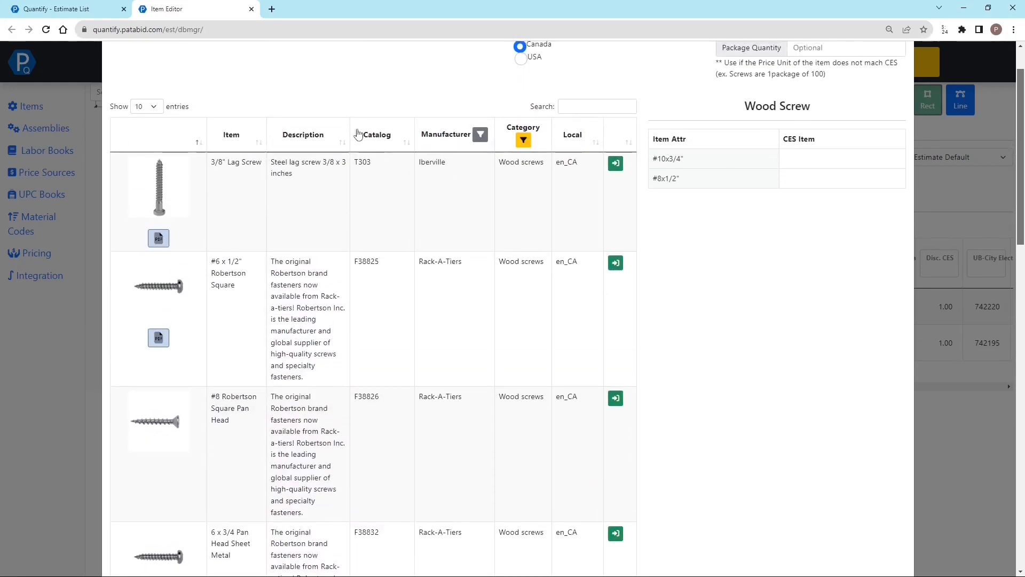
pyautogui.scroll(-10, 398, 461)
pyautogui.scroll(-3, 395, 455)
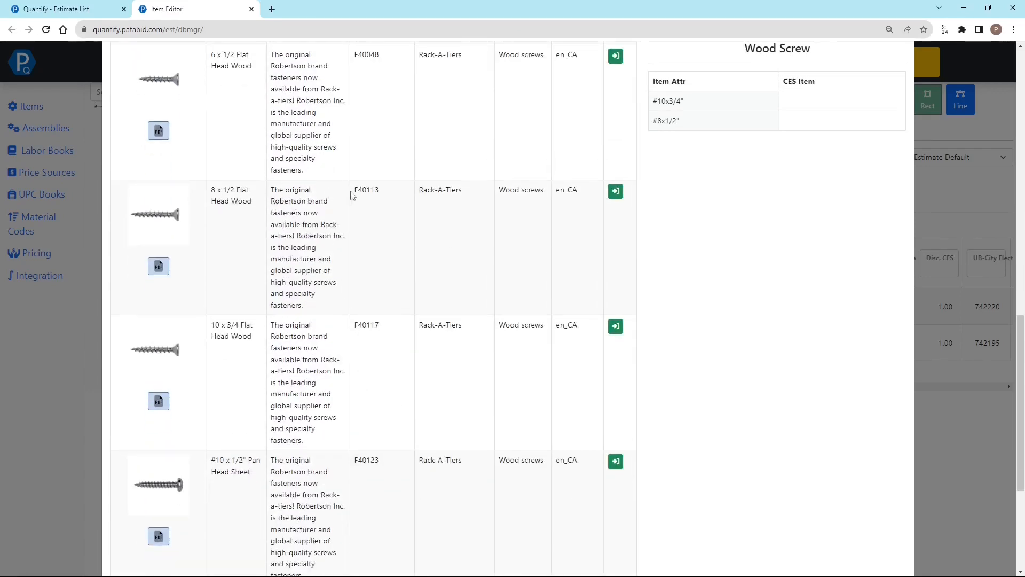
pyautogui.moveTo(356, 192); pyautogui.dragTo(387, 197)
pyautogui.hotkey('ctrl', 'c')
pyautogui.click(377, 214)
pyautogui.click(159, 267)
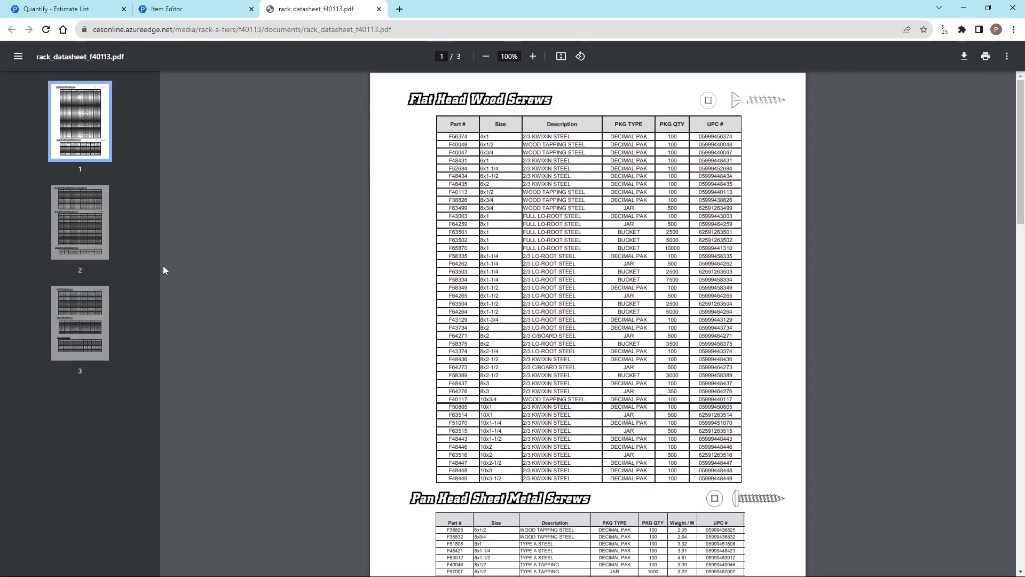
# Find F40113 in the datasheet and check its package quantity
pyautogui.hotkey('ctrl', 'f')
pyautogui.hotkey('ctrl', 'v')
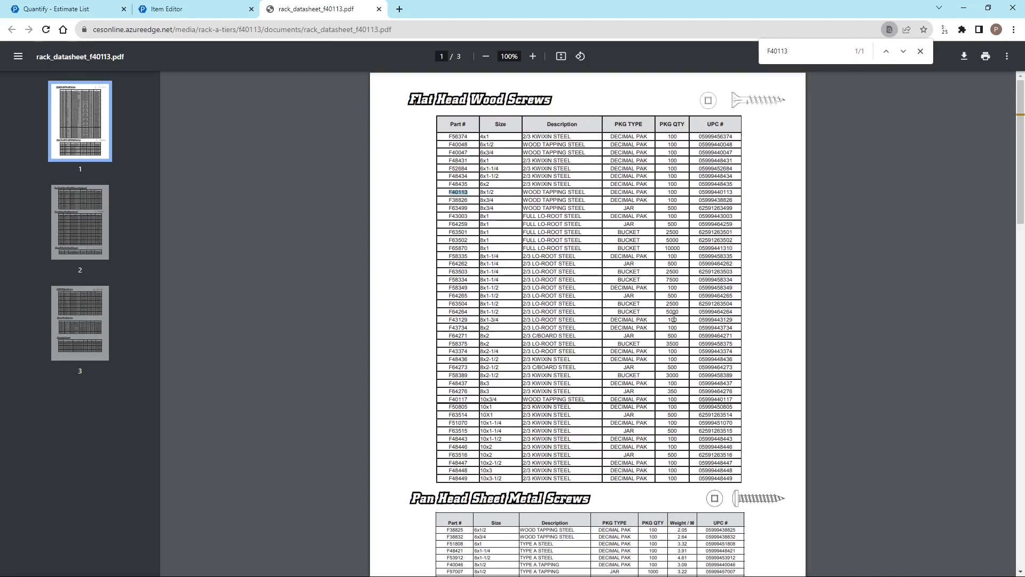
pyautogui.keyDown('ctrl'); pyautogui.scroll(5, 447, 188); pyautogui.keyUp('ctrl')
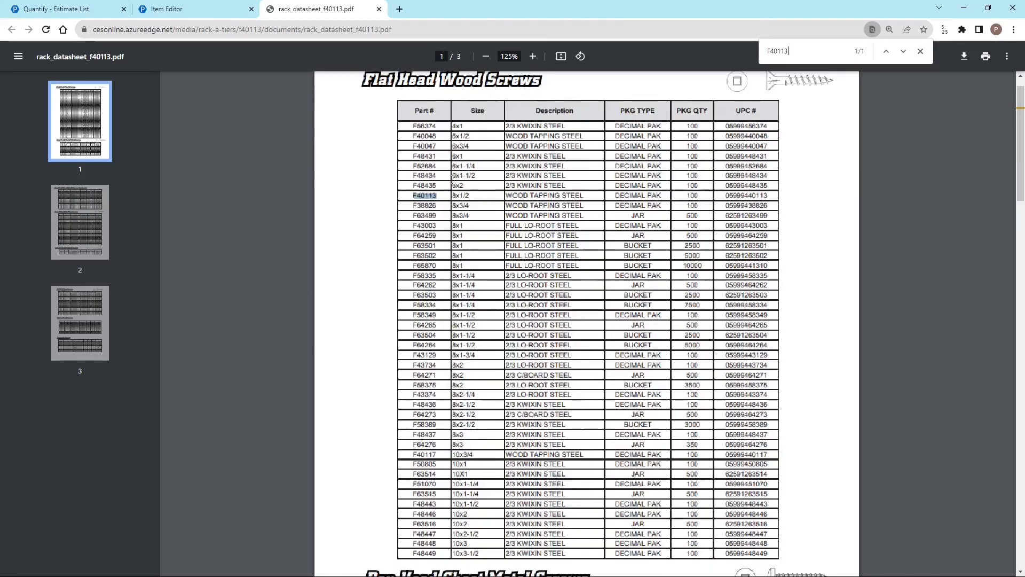
pyautogui.keyDown('ctrl'); pyautogui.scroll(-2, 447, 188); pyautogui.keyUp('ctrl')
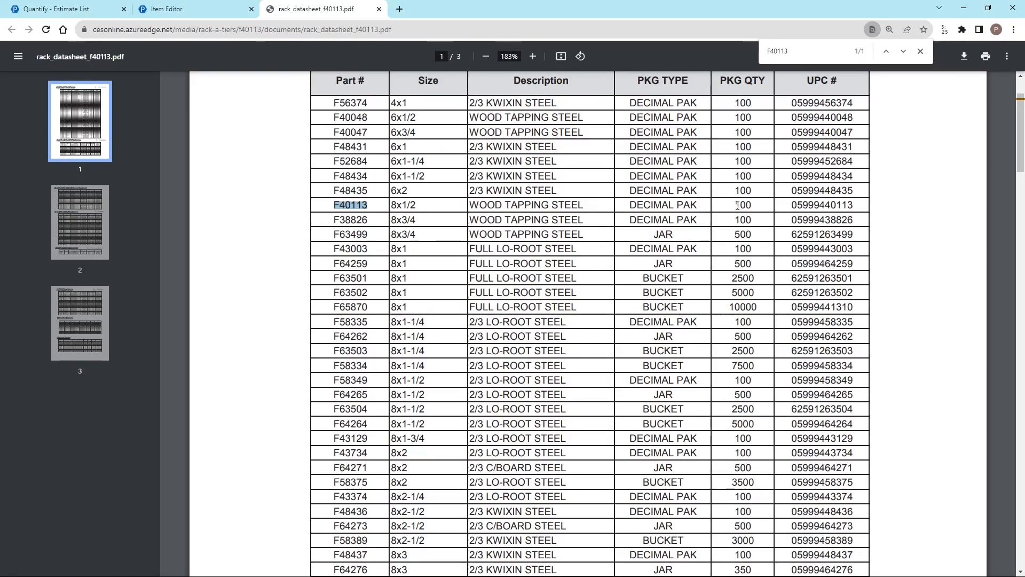
# Check the package quantity of catalog number F40117 in the same datasheet, and close both the datasheet and the UPC mapping
pyautogui.click(171, 12)
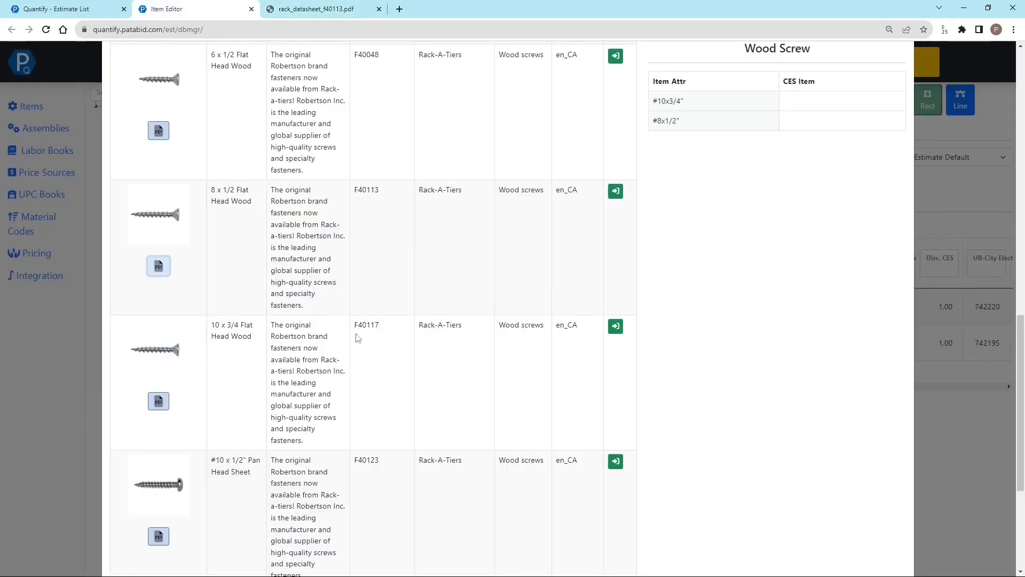
pyautogui.doubleClick(366, 325)
pyautogui.hotkey('ctrl', 'c')
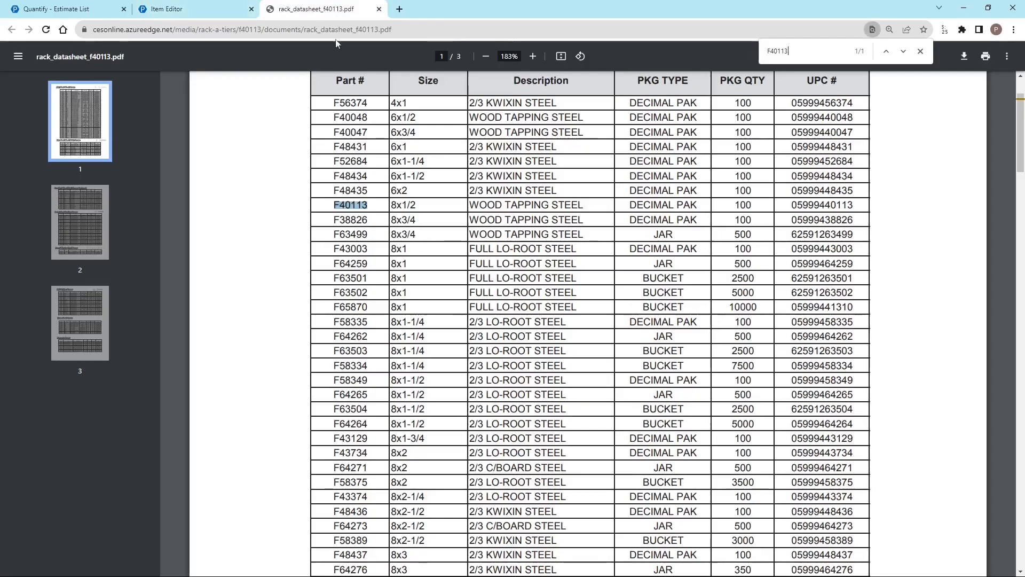
pyautogui.click(315, 9)
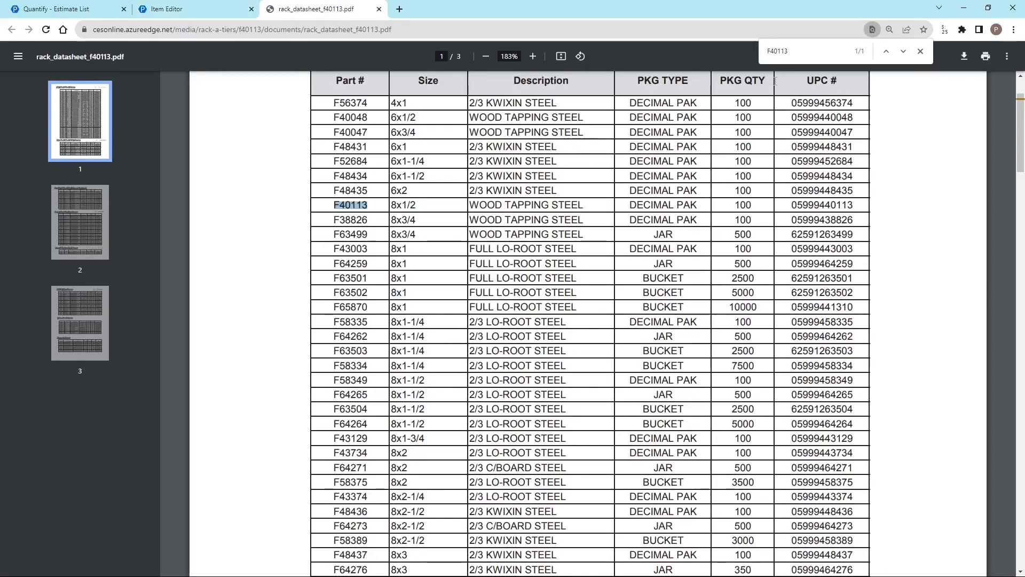
pyautogui.hotkey('ctrl', 'a')
pyautogui.hotkey('ctrl', 'v')
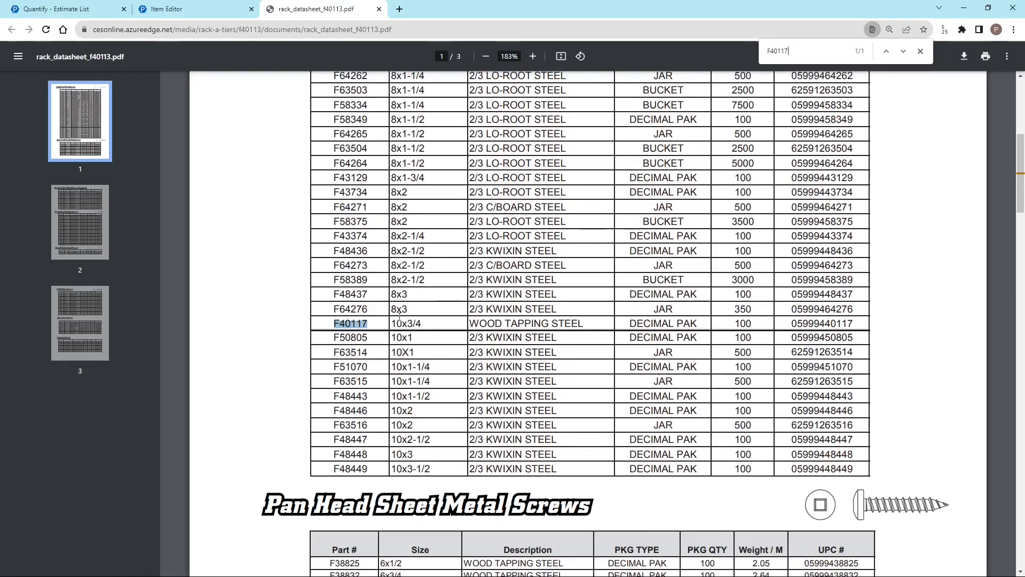
pyautogui.click(742, 325)
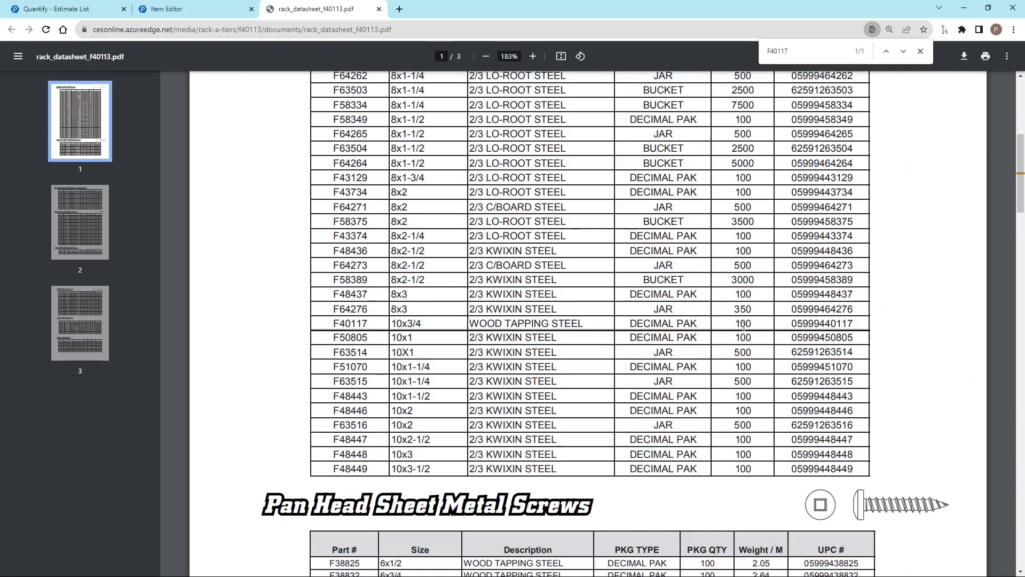
pyautogui.click(379, 10)
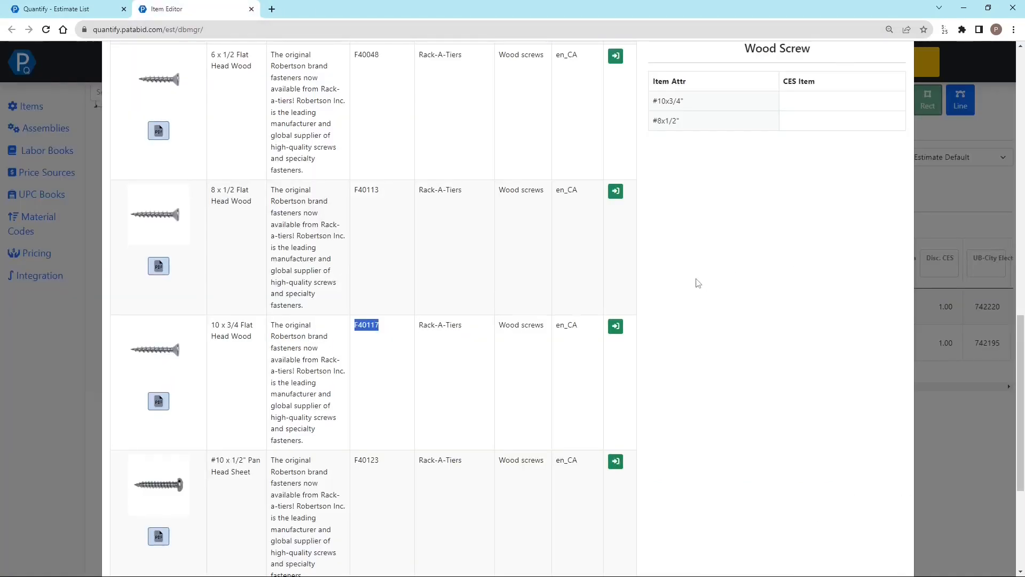
pyautogui.scroll(15, 699, 283)
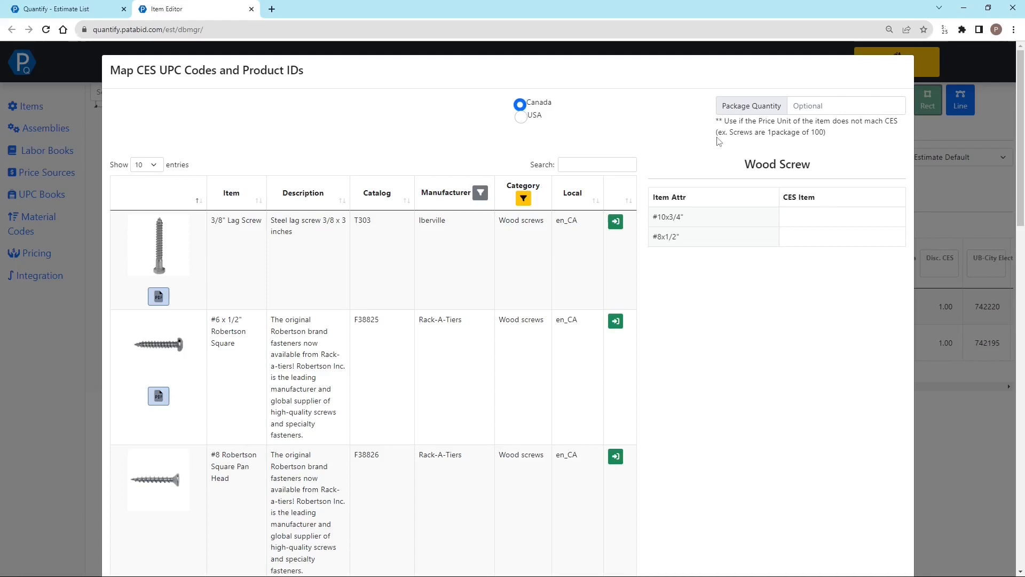
pyautogui.click(941, 245)
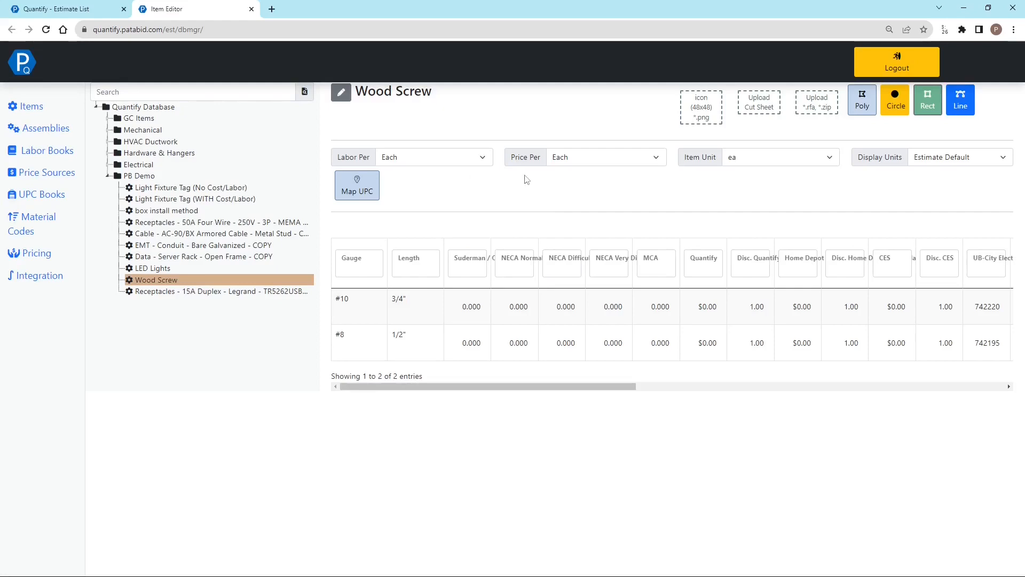
# Reopen the Wood Screw's UPC mapping and assign 8 x 1/2 Flat Head Wood to #8x1/2" and 10 x 3/4 Flat Head Wood to #10x3/4" again
pyautogui.click(354, 187)
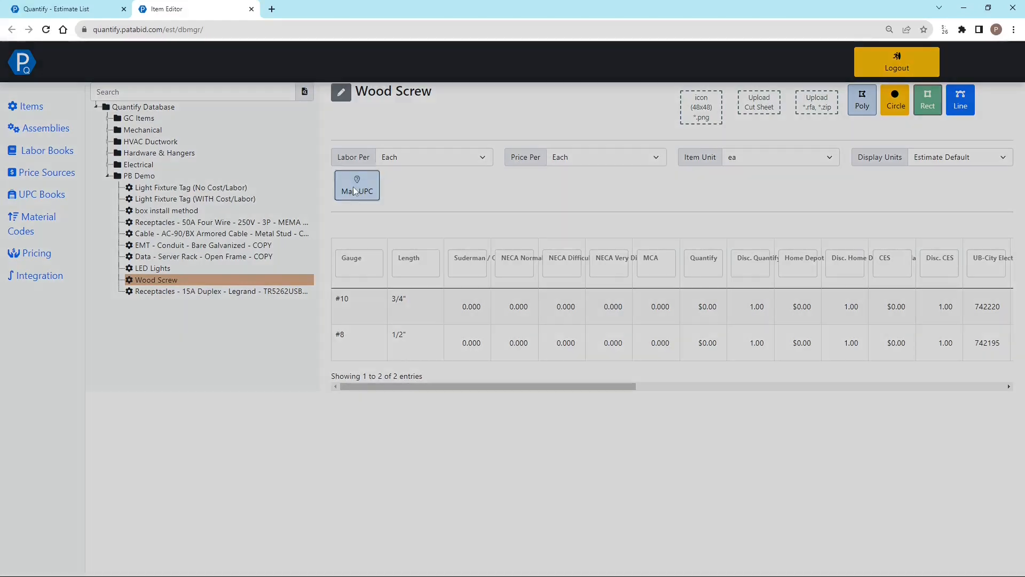
pyautogui.scroll(-12, 435, 346)
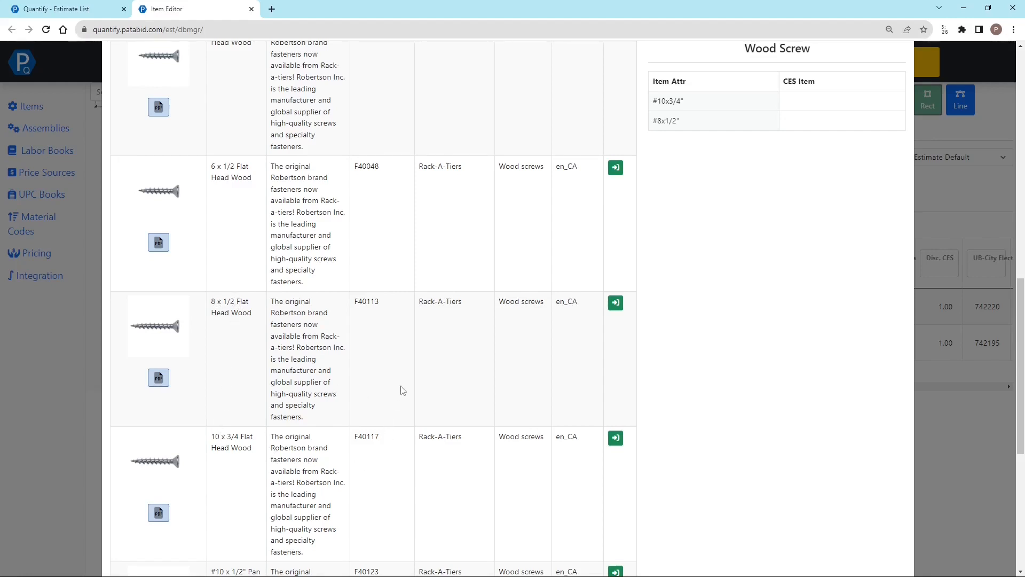
pyautogui.click(686, 121)
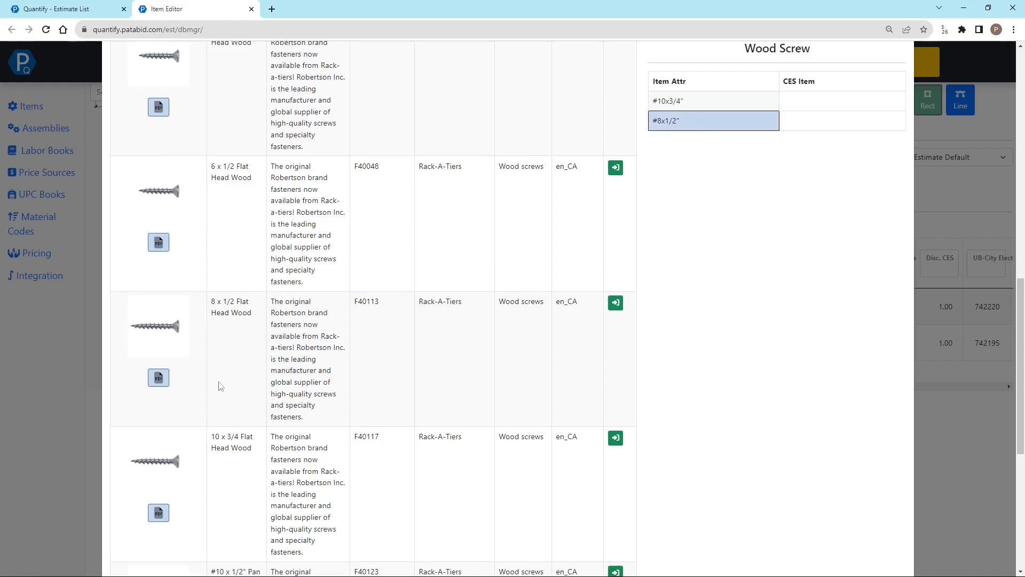
pyautogui.click(616, 302)
pyautogui.click(692, 101)
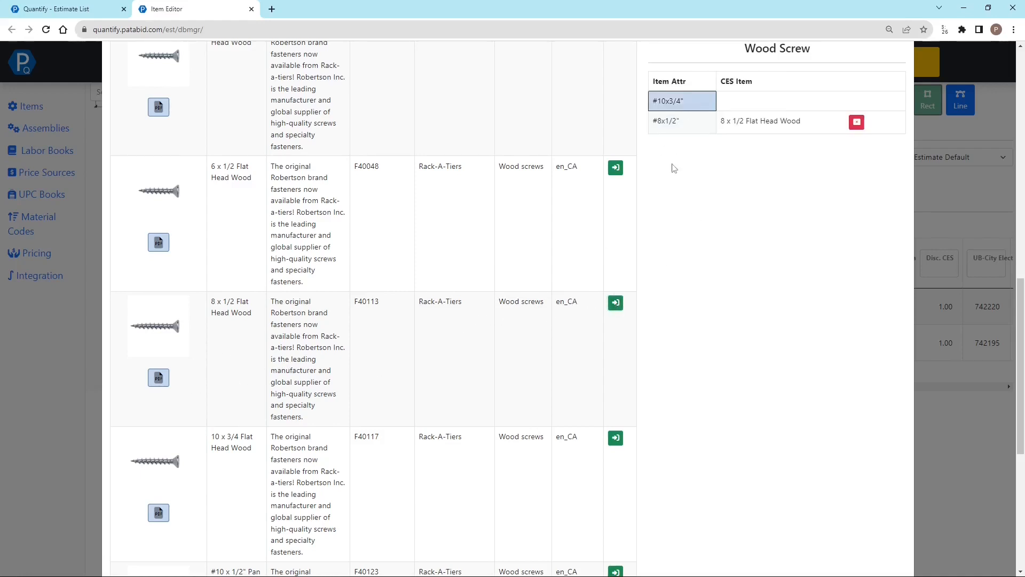
pyautogui.click(616, 438)
# Set the package quantity of the Wood Screw mapping to 100
pyautogui.scroll(1, 671, 262)
pyautogui.click(822, 103)
pyautogui.write('100')
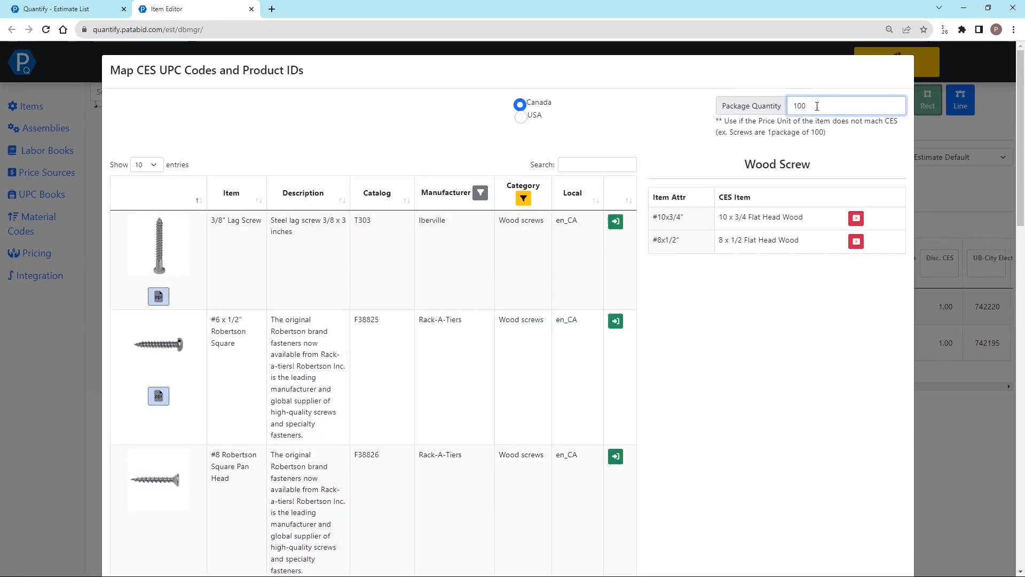
# Save the Wood Screw's UPC mapping
pyautogui.click(826, 153)
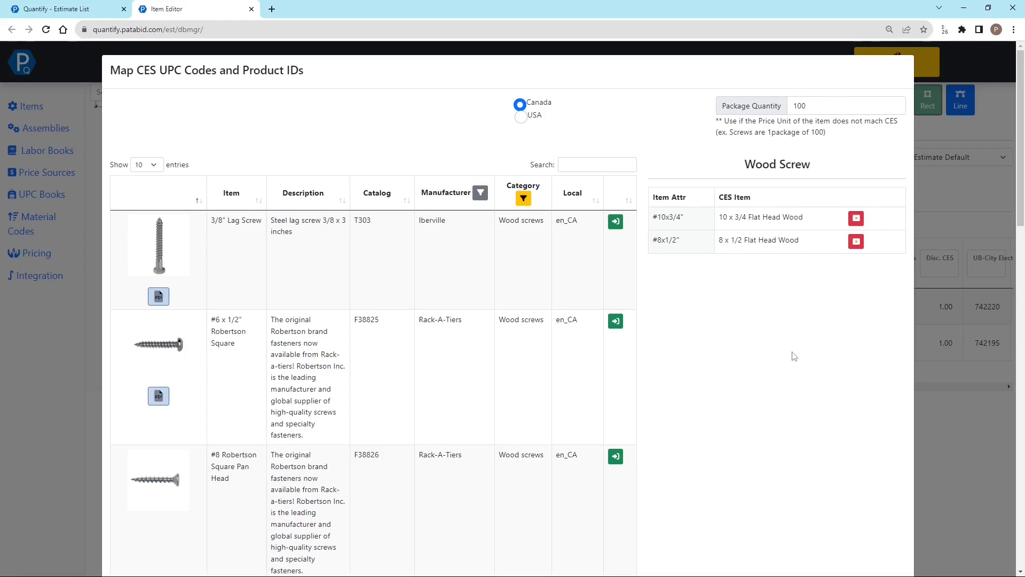
pyautogui.scroll(-20, 794, 356)
pyautogui.click(891, 550)
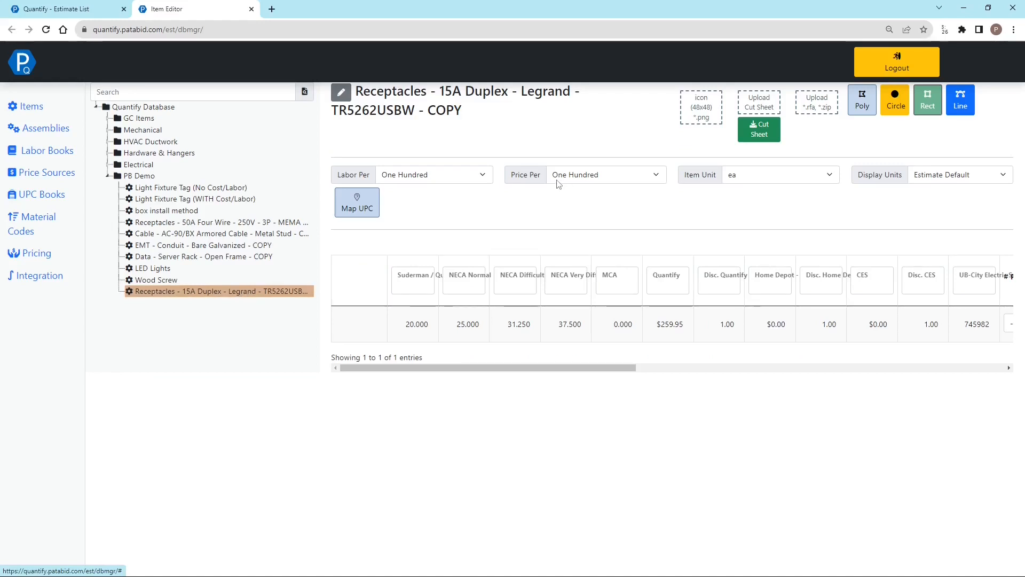
# In the UPC mapping of the copied 15A Duplex Legrand receptacle, search the catalog for TR5262USBW and remove the Wood screws category filter
pyautogui.click(359, 207)
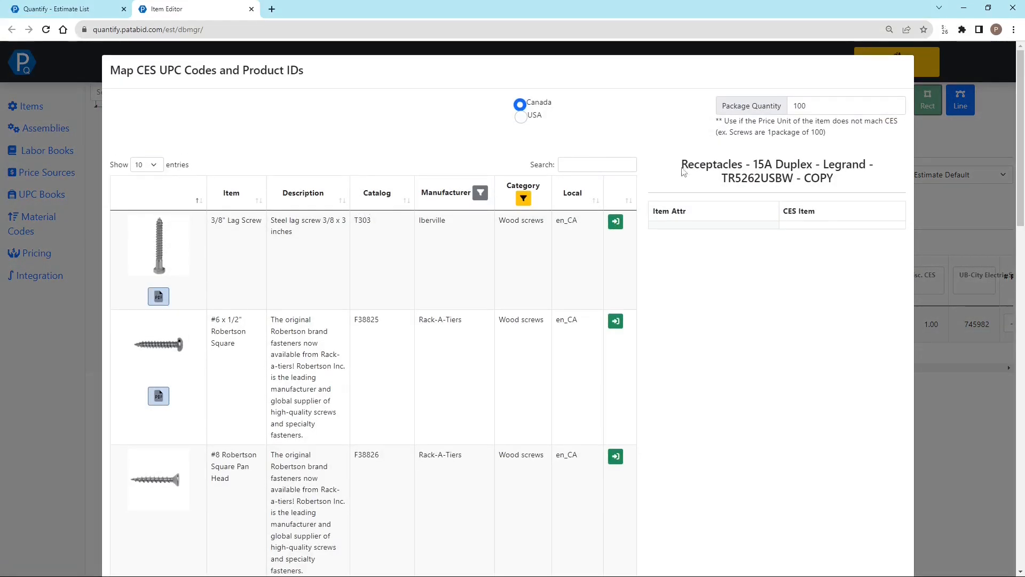
pyautogui.moveTo(723, 178); pyautogui.dragTo(794, 183)
pyautogui.hotkey('ctrl', 'c')
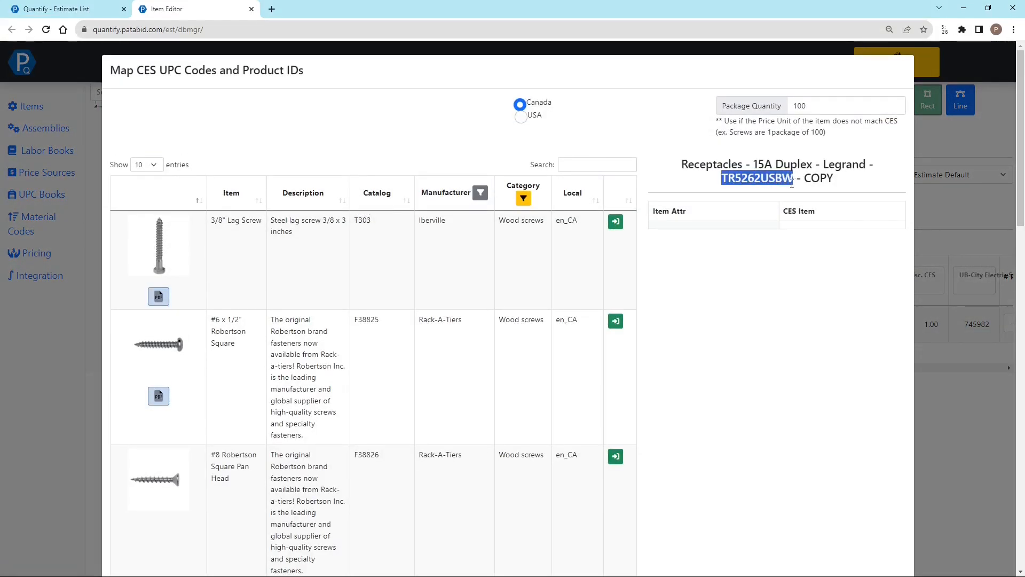
pyautogui.click(566, 165)
pyautogui.hotkey('ctrl', 'v')
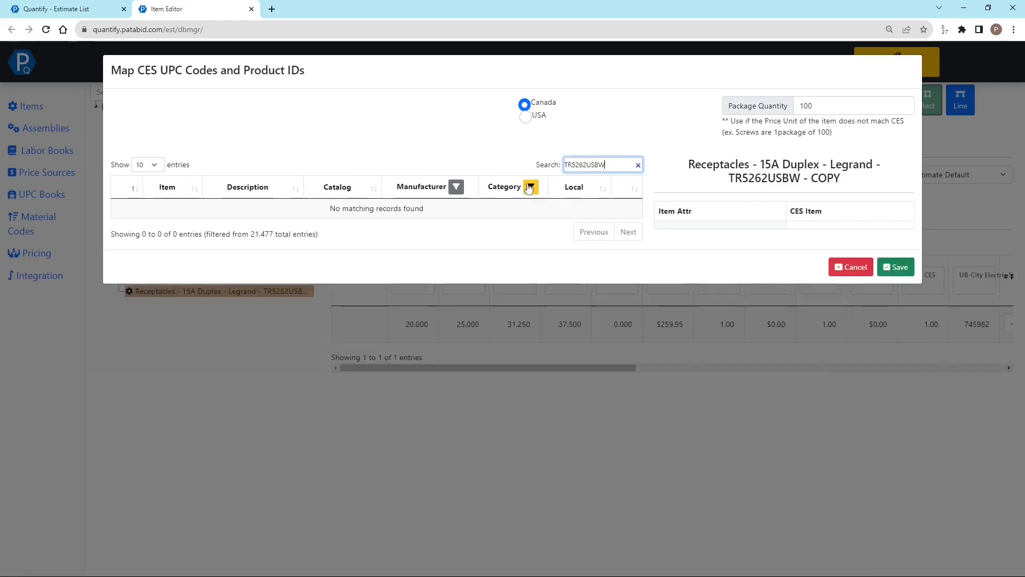
pyautogui.click(529, 187)
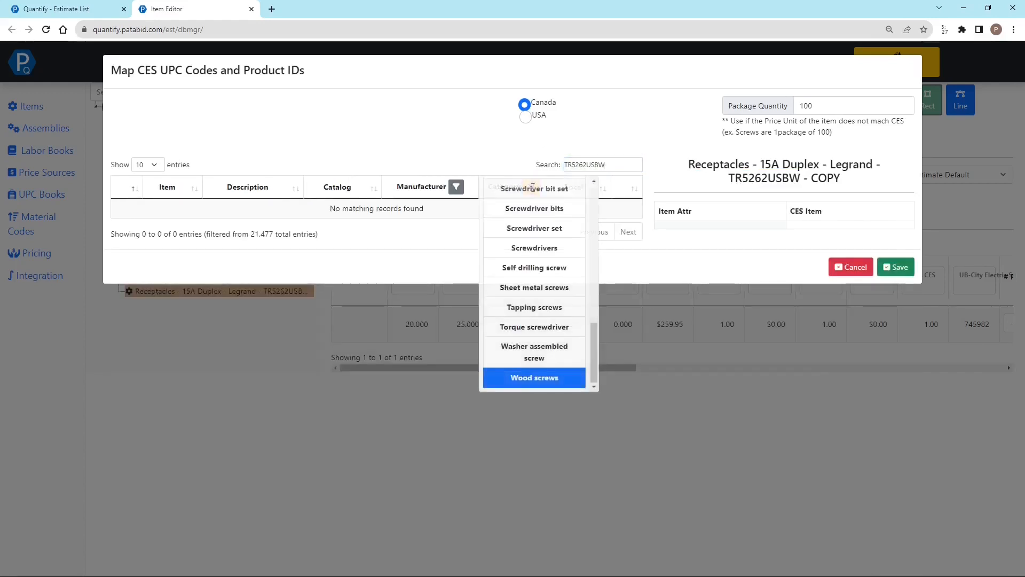
pyautogui.click(537, 378)
pyautogui.click(494, 147)
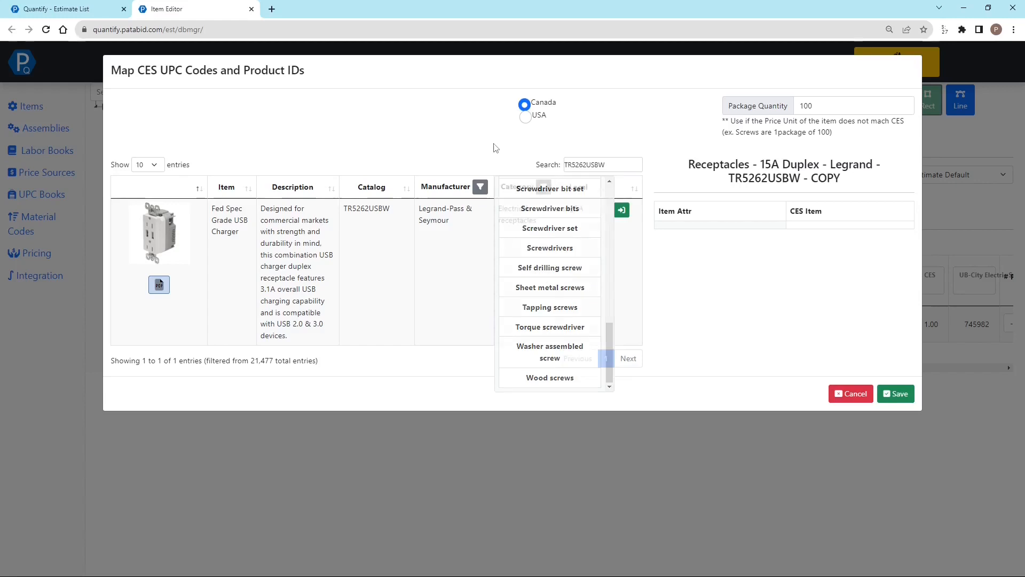
# Clear the package quantity in the receptacle's UPC mapping and cancel the mapping
pyautogui.doubleClick(807, 106)
pyautogui.press('BackSpace')
pyautogui.click(702, 301)
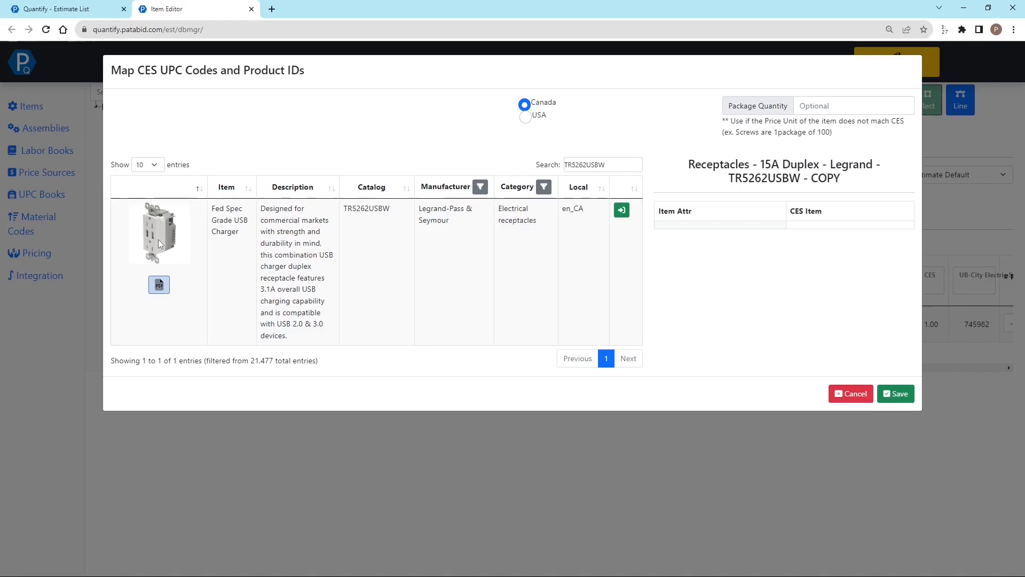
pyautogui.click(825, 106)
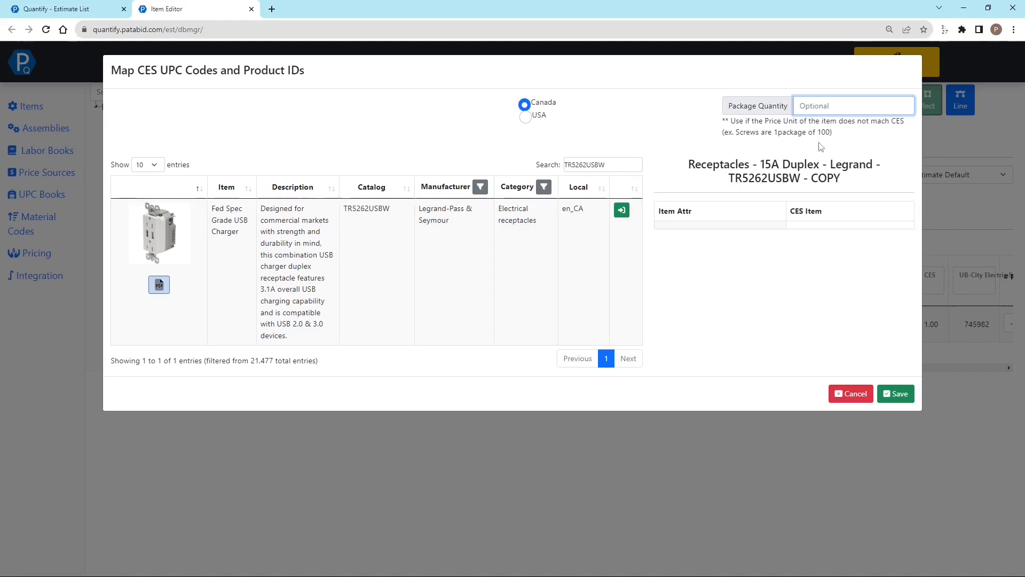
pyautogui.click(843, 399)
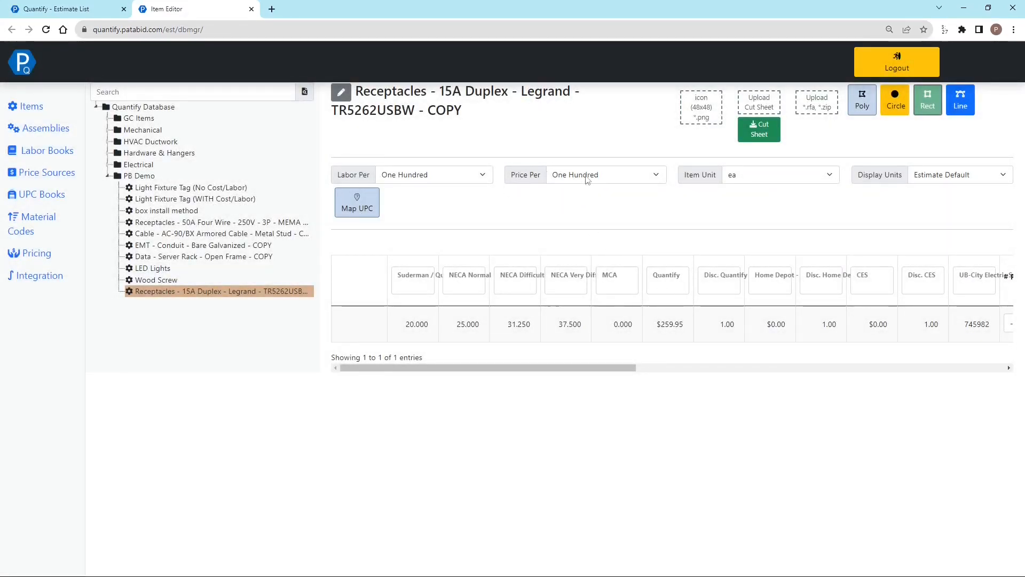
# Reopen the receptacle's UPC mapping to review its optional Package Quantity field, and close the mapping without saving
pyautogui.click(357, 205)
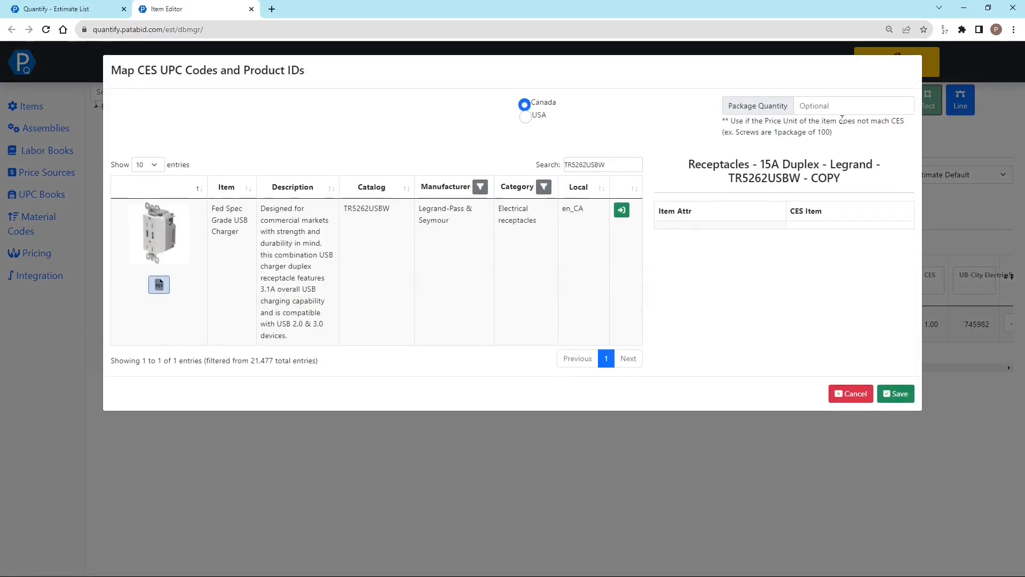
pyautogui.click(833, 104)
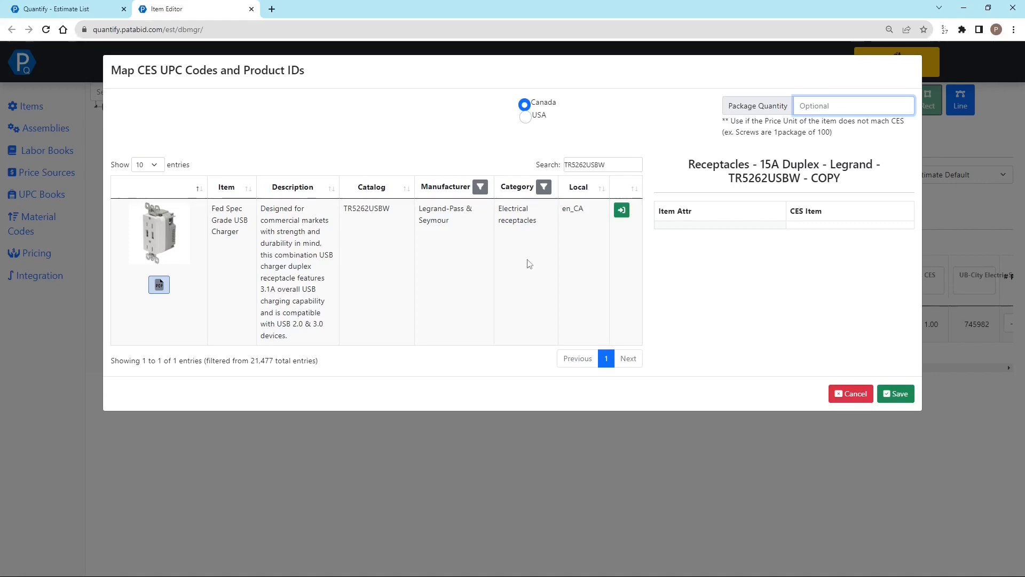
pyautogui.click(852, 399)
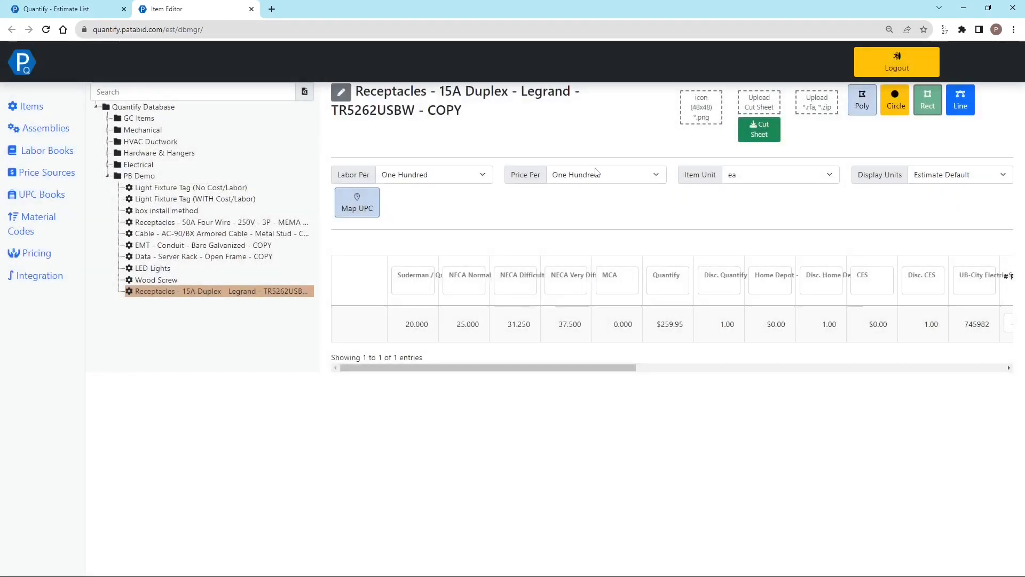
pyautogui.click(376, 208)
pyautogui.click(843, 105)
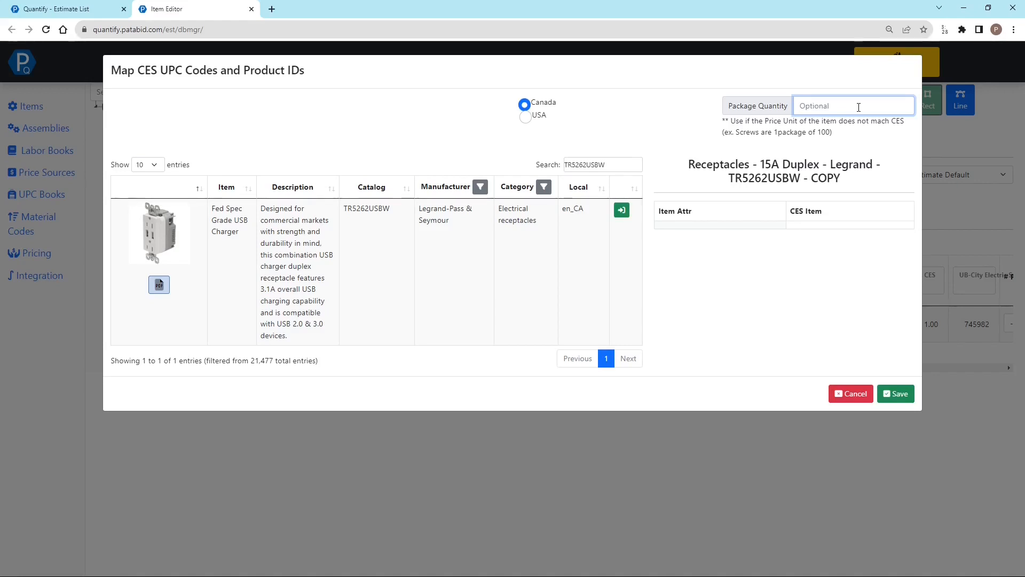
pyautogui.click(986, 146)
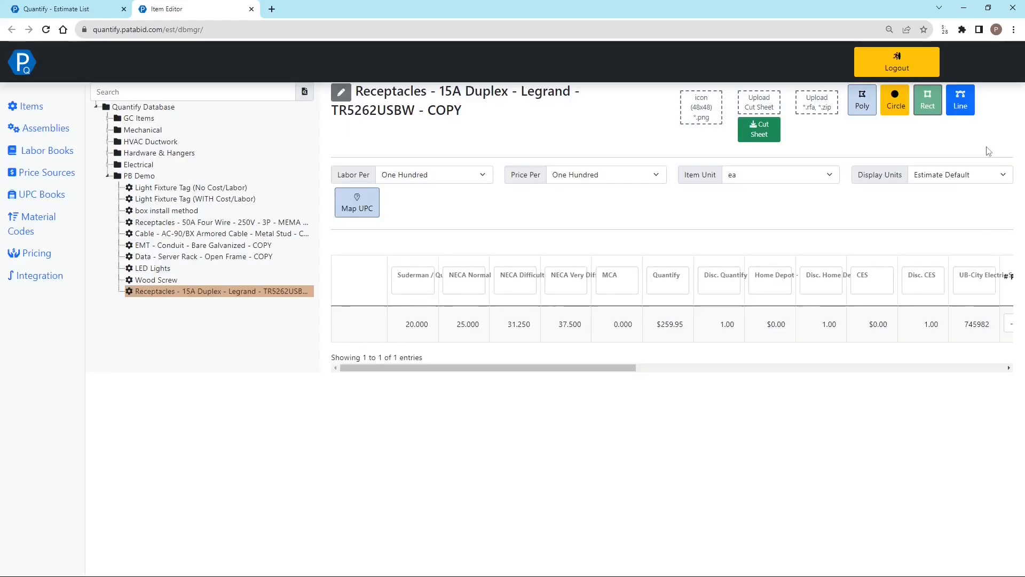
# Switch to the Estimate List page and open the form for sending a question to support
pyautogui.click(75, 9)
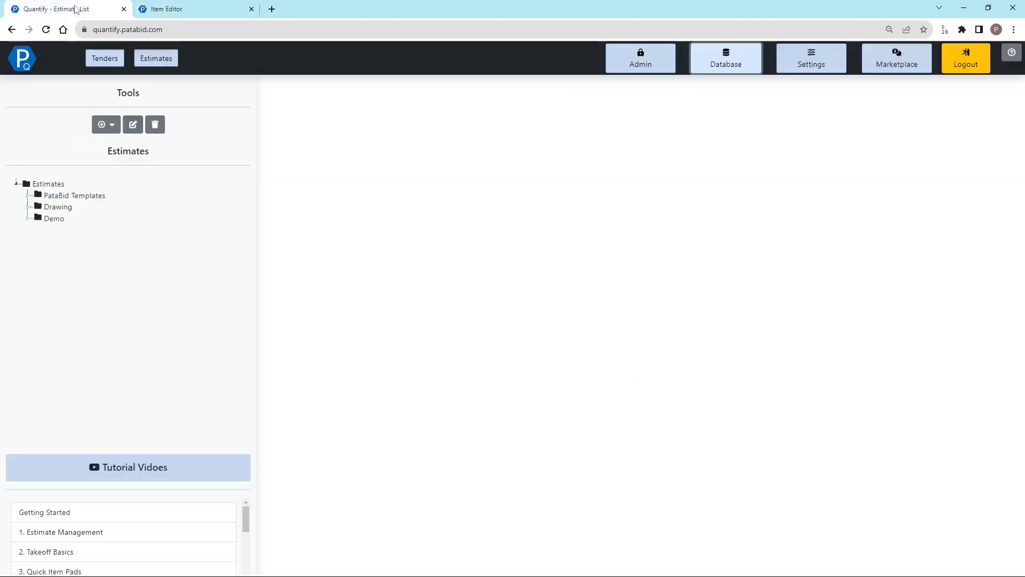
pyautogui.click(1012, 52)
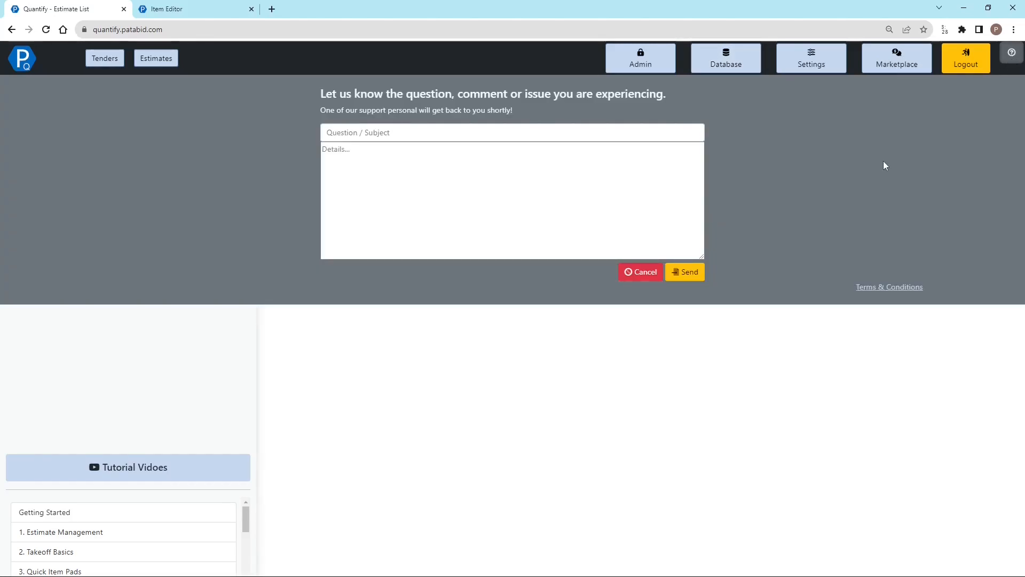